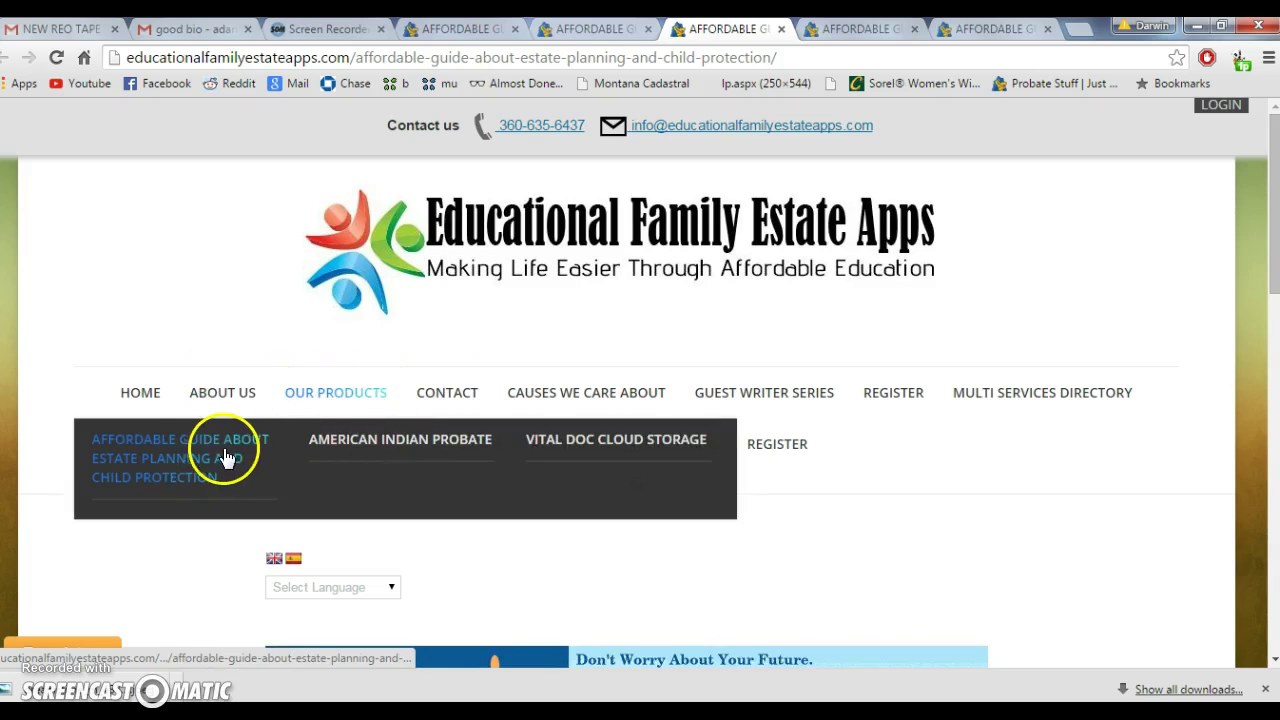
# Review the Affordable Guide's $69 English and Spanish Buy Now options, then open Memberships in a new tab
pyautogui.click(197, 458)
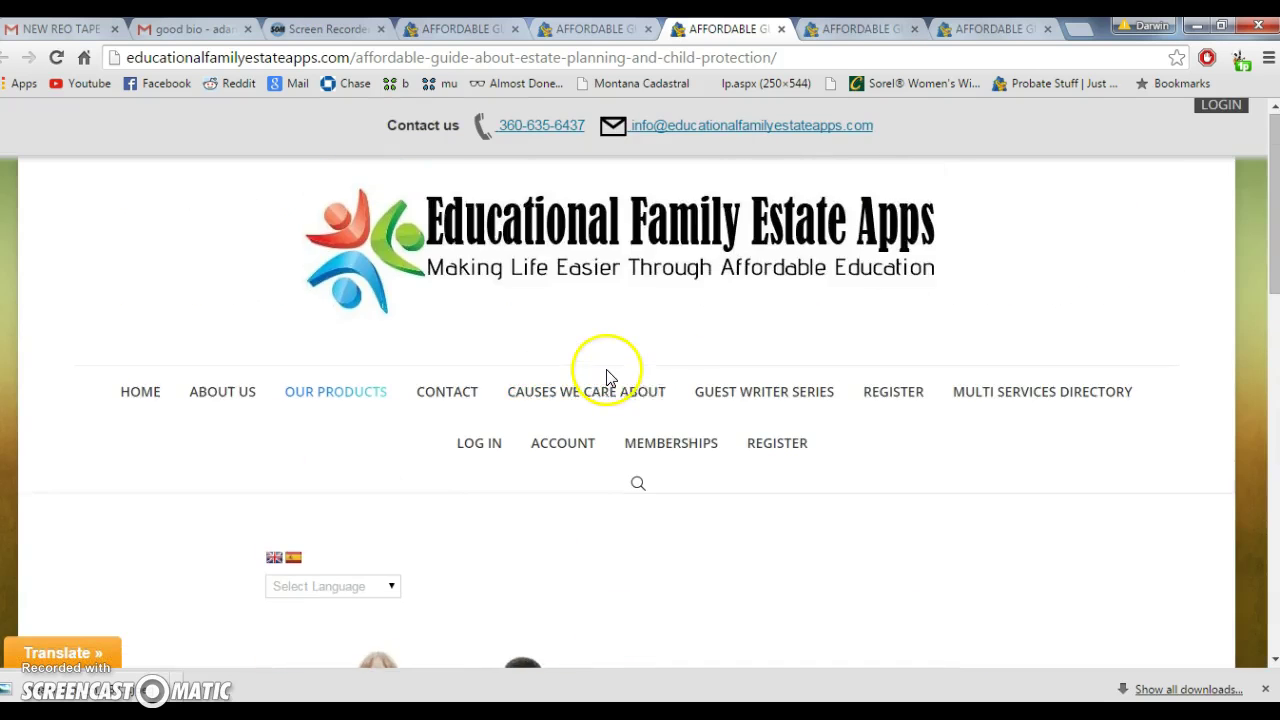
pyautogui.scroll(-8, 600, 214)
pyautogui.scroll(-3, 600, 300)
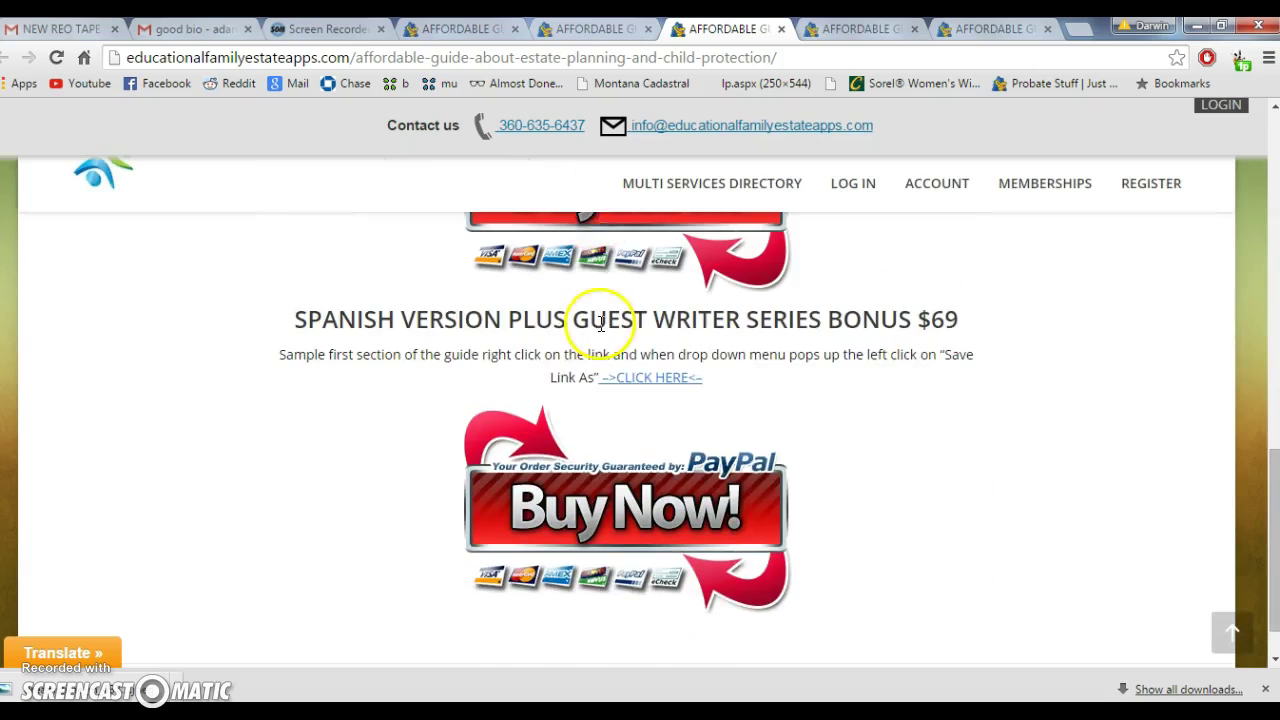
pyautogui.scroll(2, 600, 271)
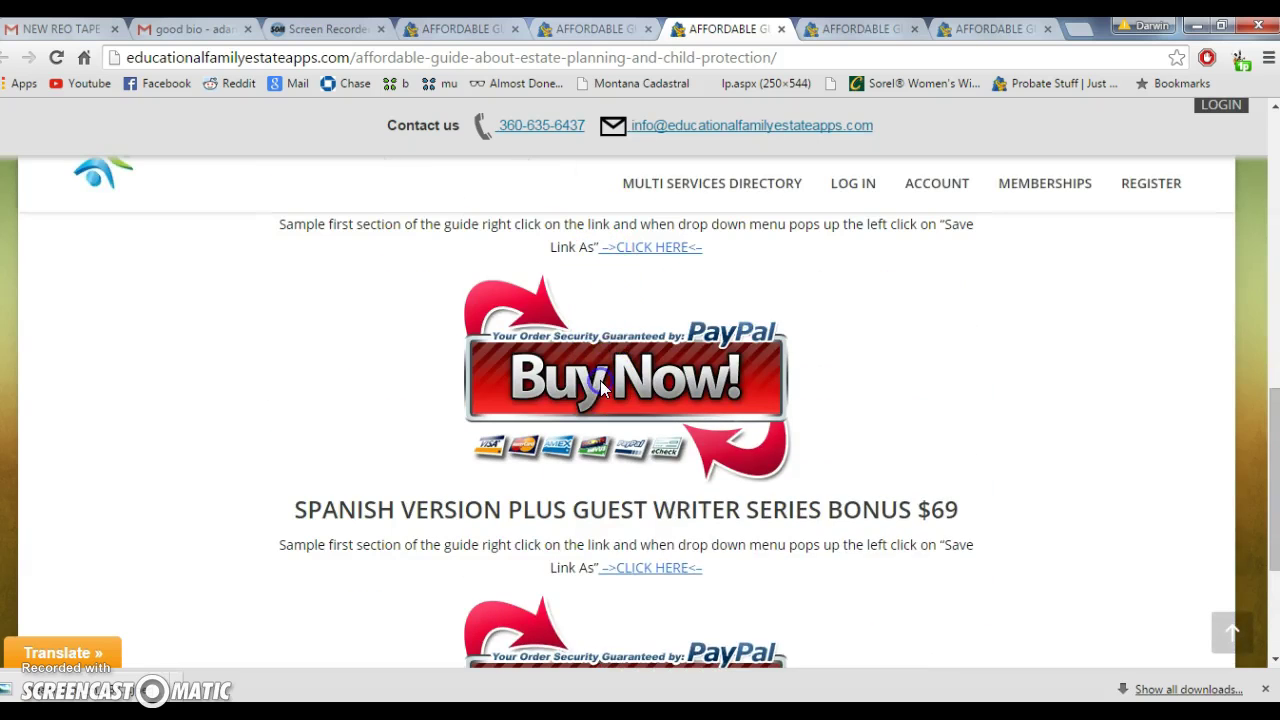
pyautogui.scroll(-3, 586, 523)
pyautogui.scroll(5, 600, 512)
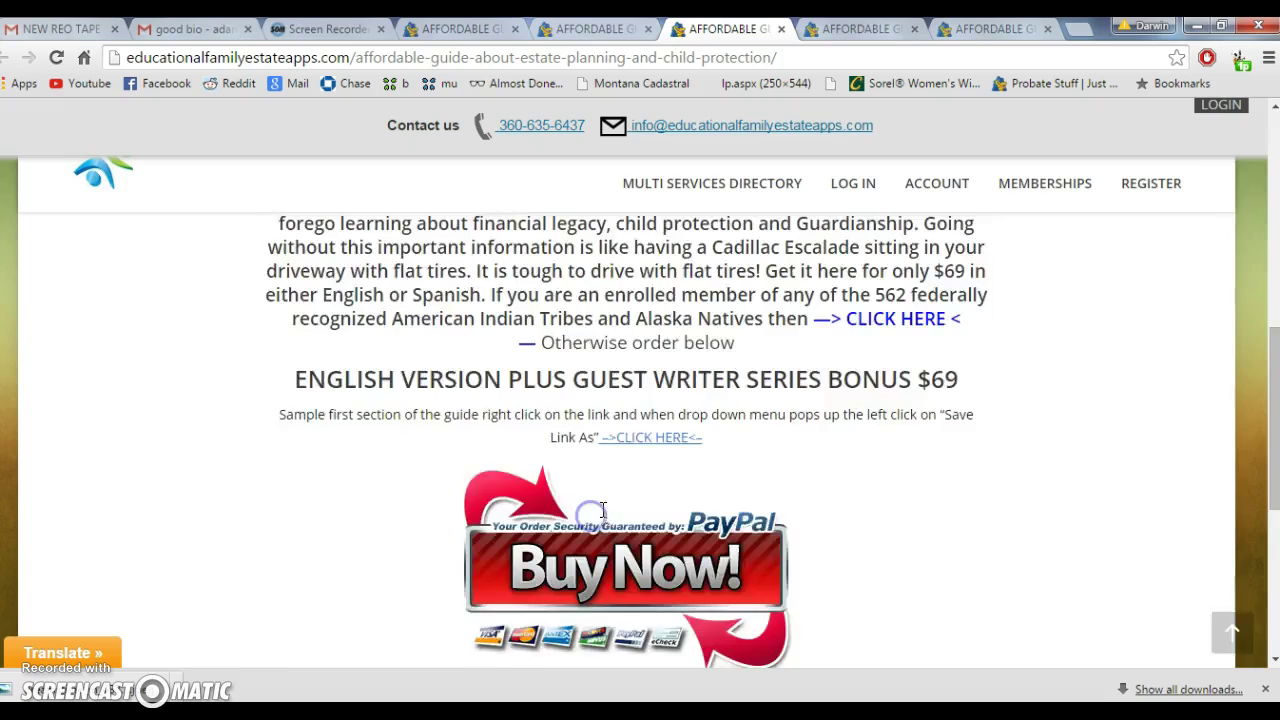
pyautogui.scroll(7, 602, 511)
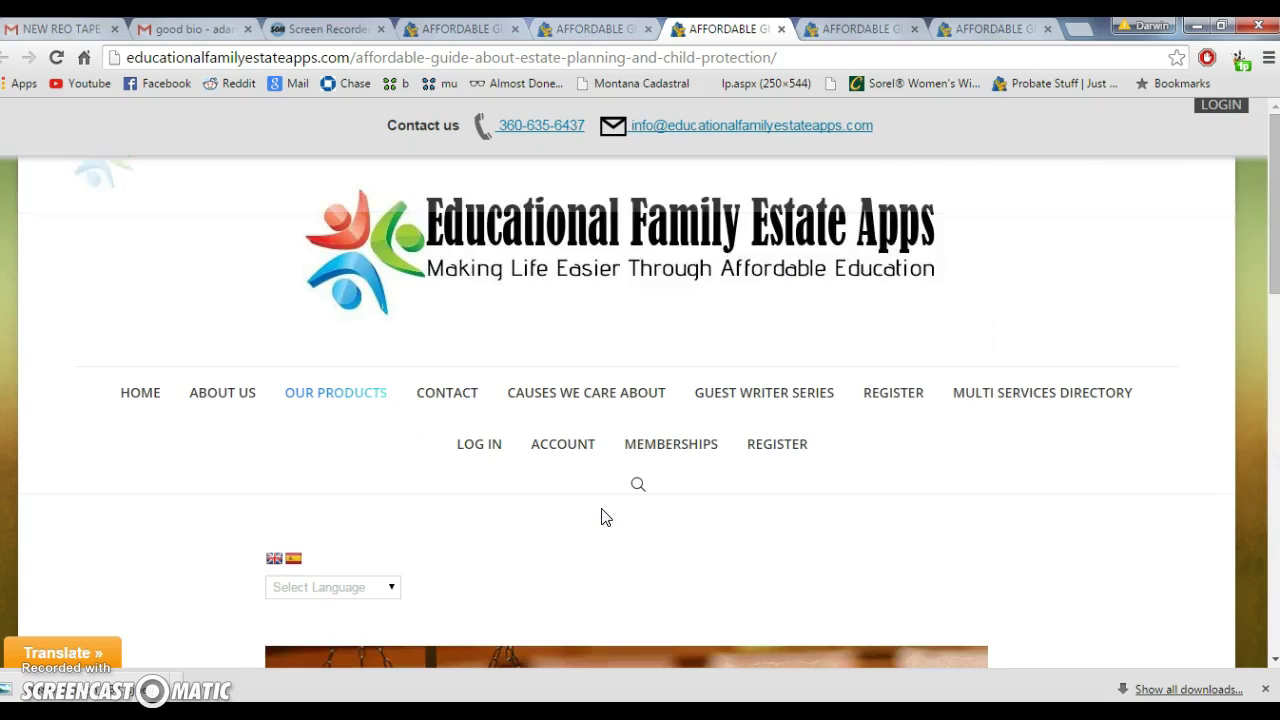
pyautogui.rightClick(648, 440)
pyautogui.click(668, 446)
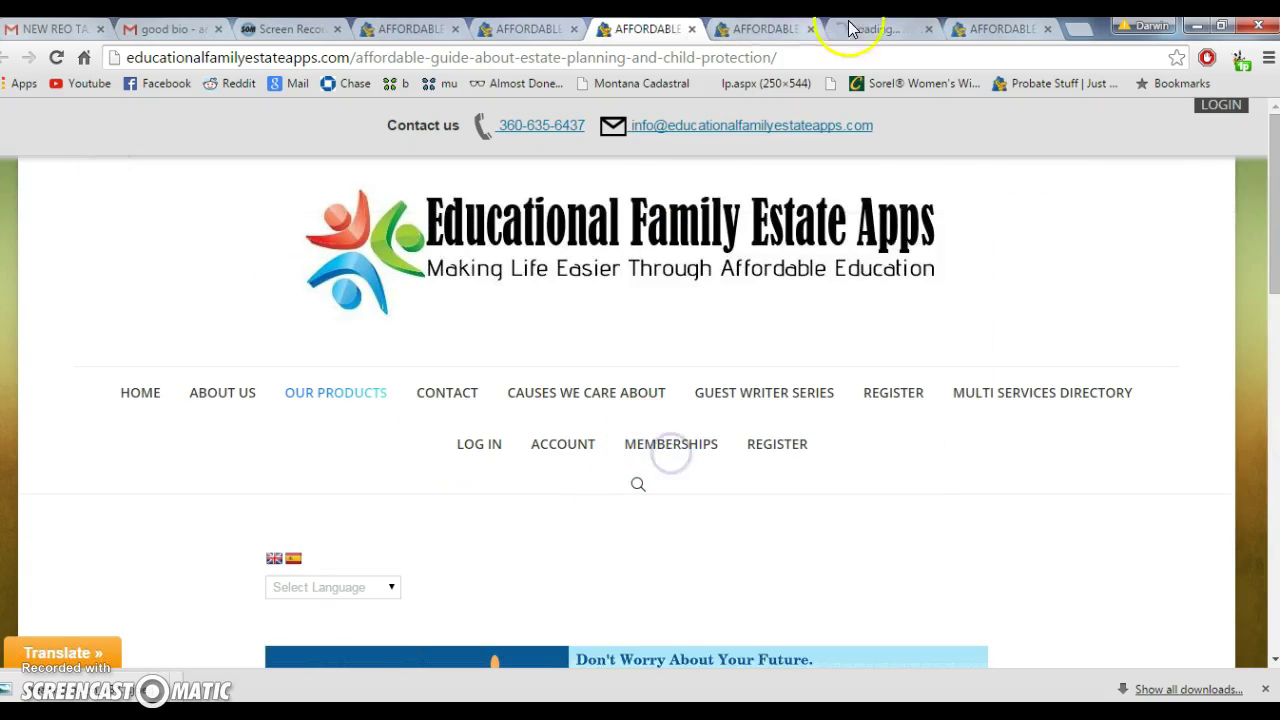
# On the Memberships tab, choose Signup for the USD 69.00 English PDF membership
pyautogui.click(848, 28)
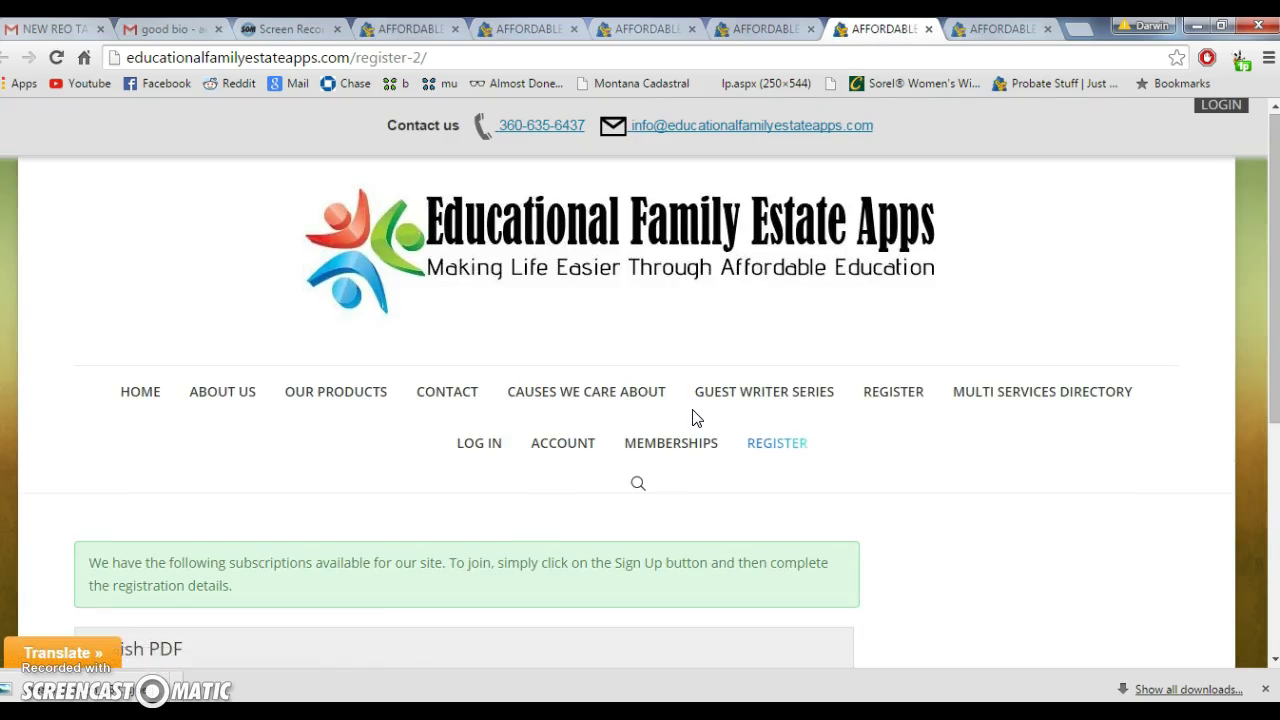
pyautogui.scroll(-4, 697, 417)
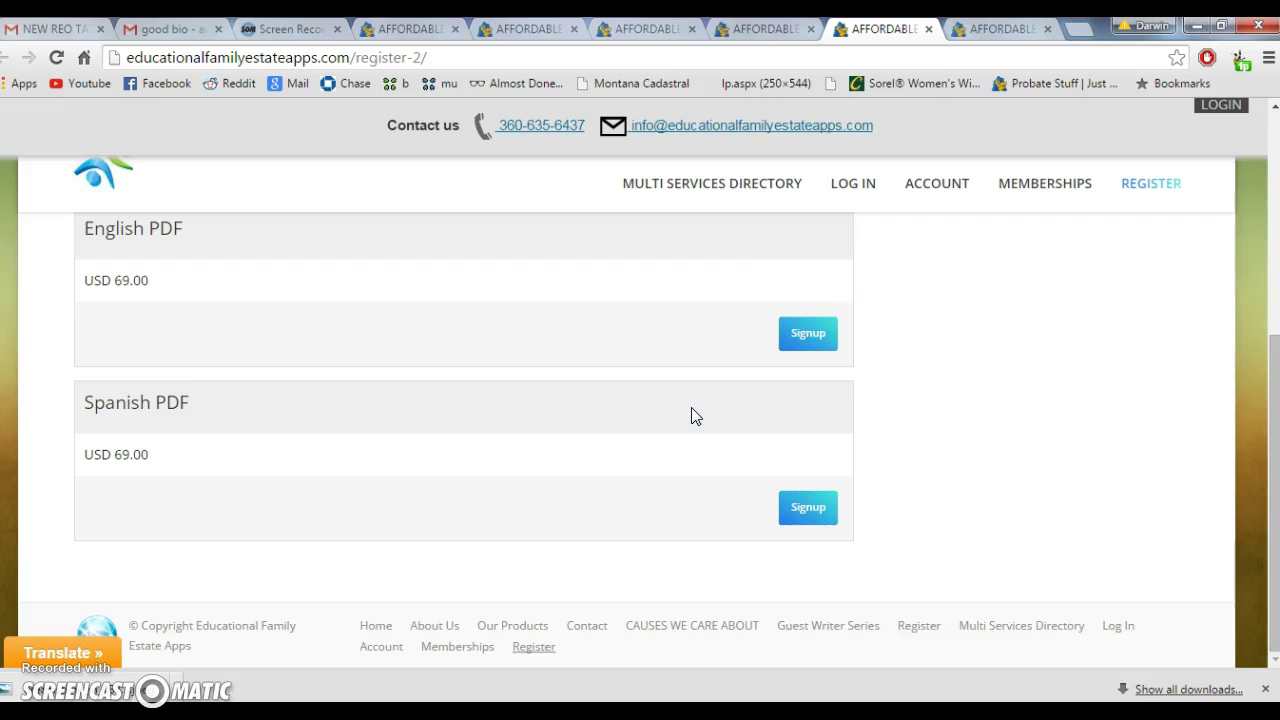
pyautogui.scroll(2, 695, 416)
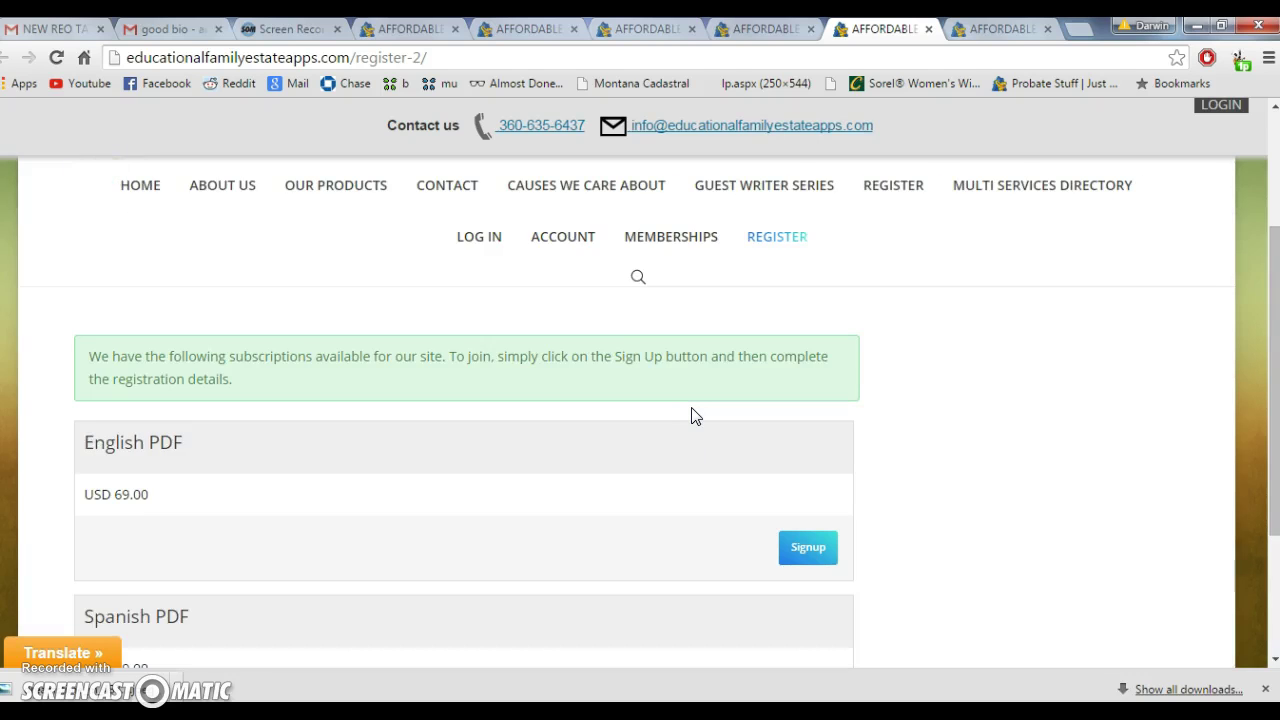
pyautogui.scroll(-1, 694, 416)
pyautogui.click(815, 463)
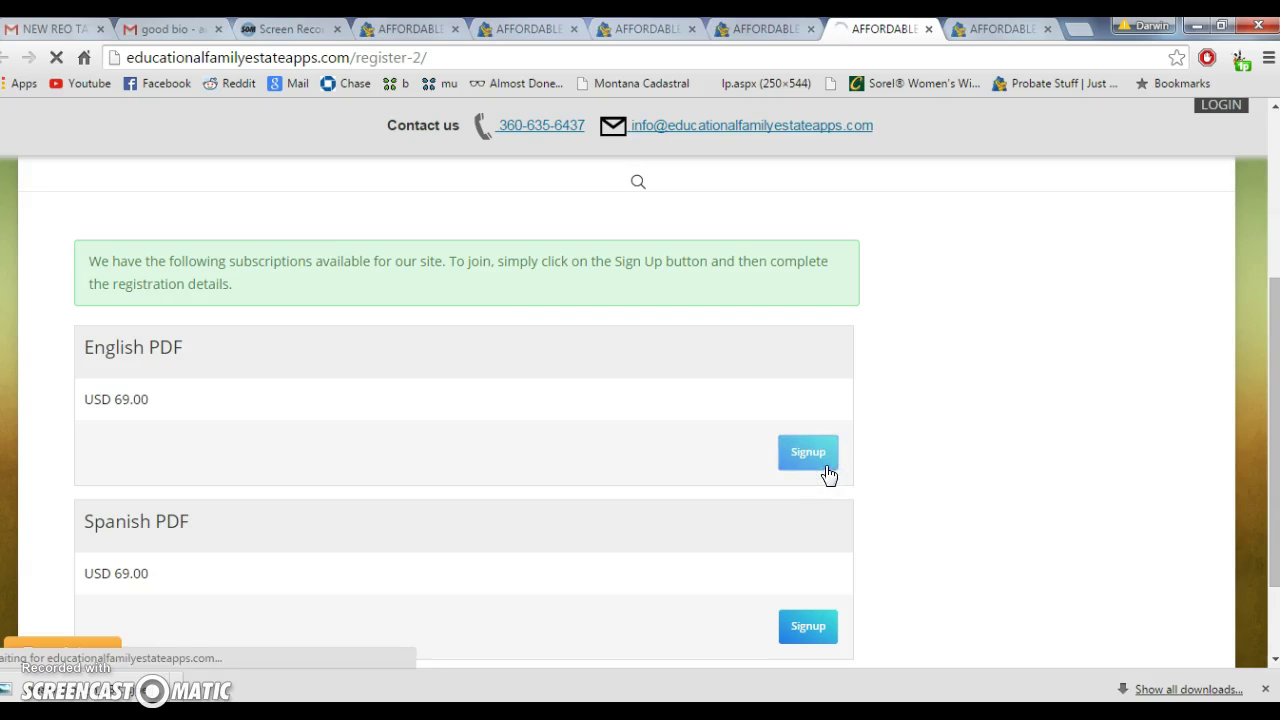
pyautogui.scroll(-3, 800, 463)
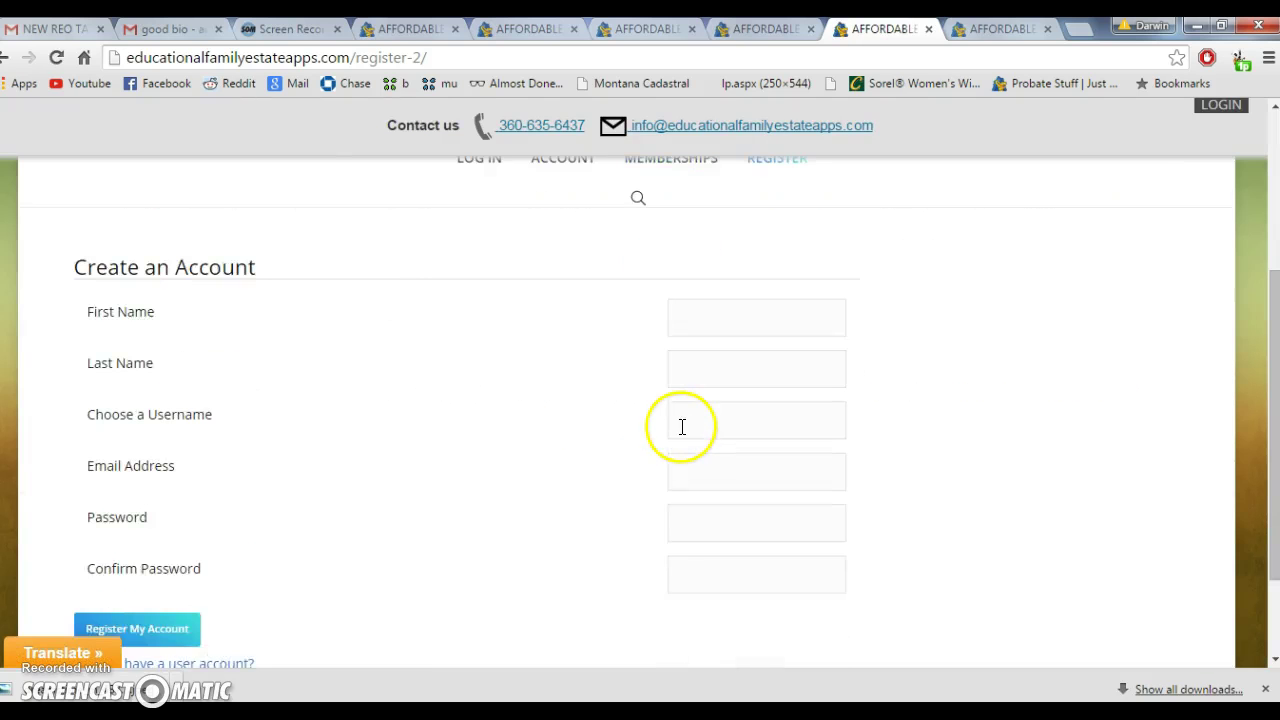
pyautogui.scroll(4, 682, 426)
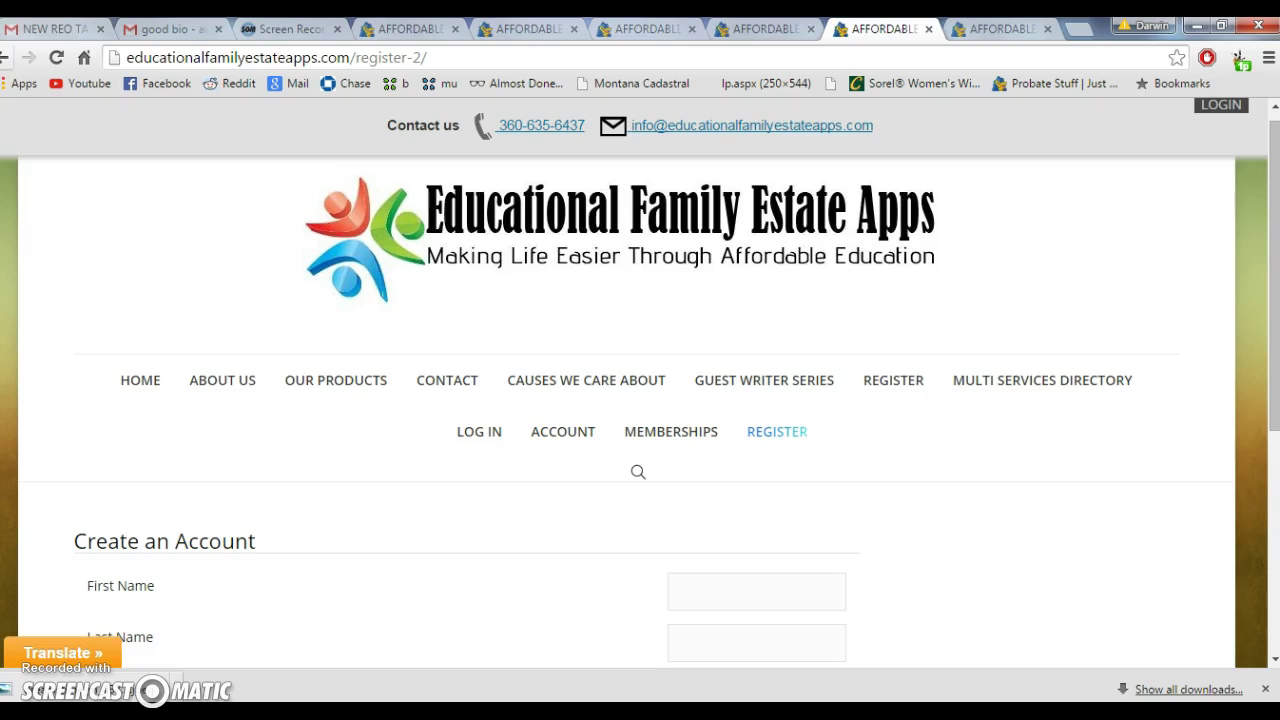
pyautogui.click(7, 60)
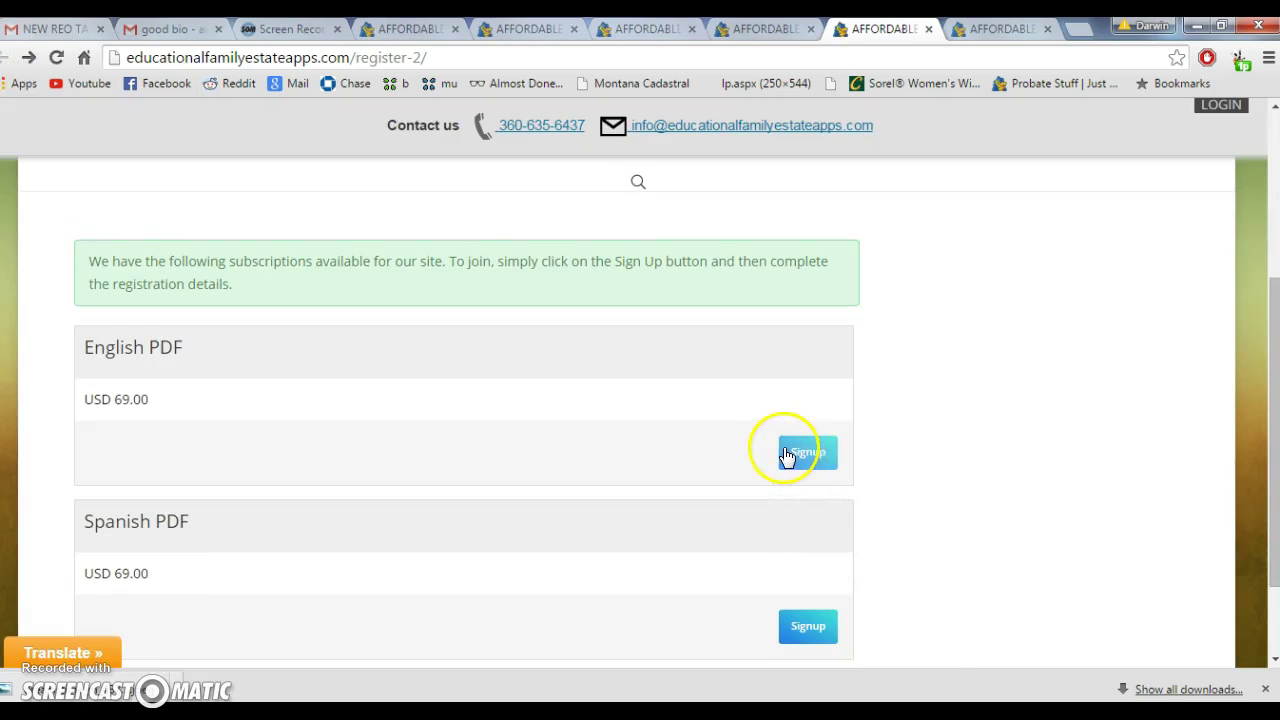
pyautogui.click(817, 460)
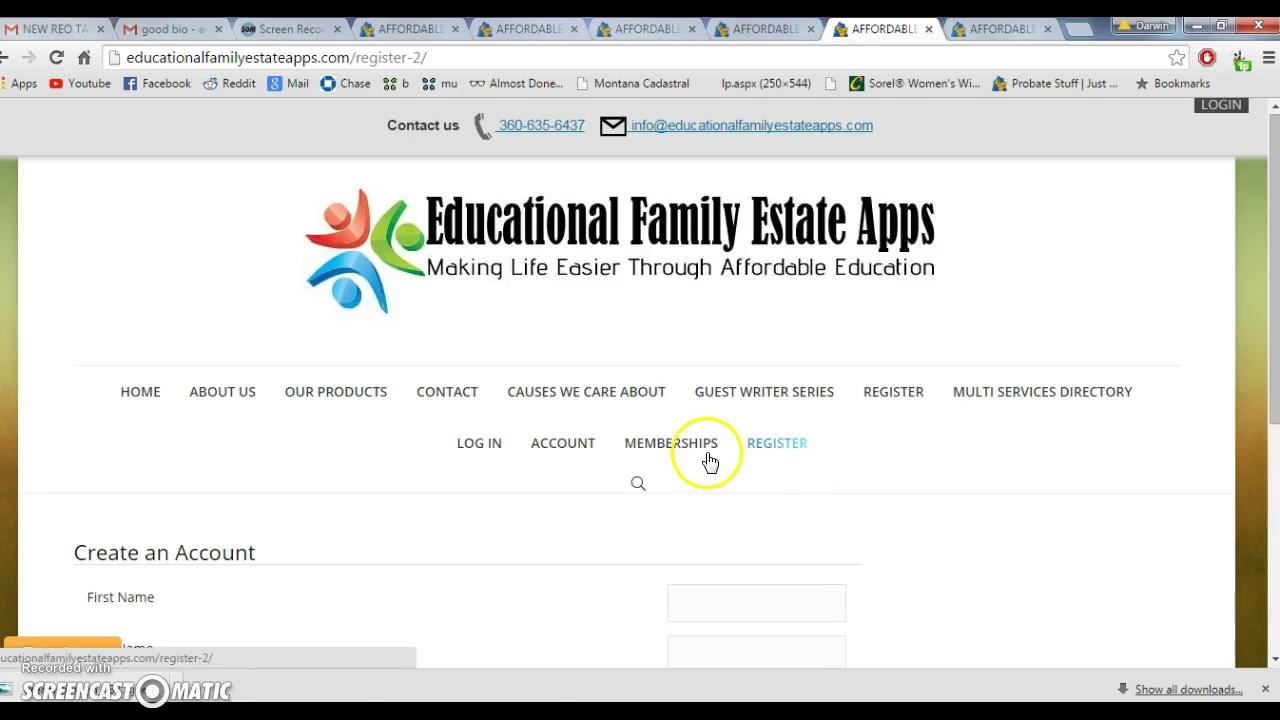
pyautogui.scroll(-2, 700, 455)
# Enter the account holder's first name, last name and a username
pyautogui.click(757, 414)
pyautogui.press('Tab')
pyautogui.press('Tab')
# Fill in the suggested e-mail address, enter and confirm the password, and submit the form
pyautogui.press('Tab')
pyautogui.write('adame')
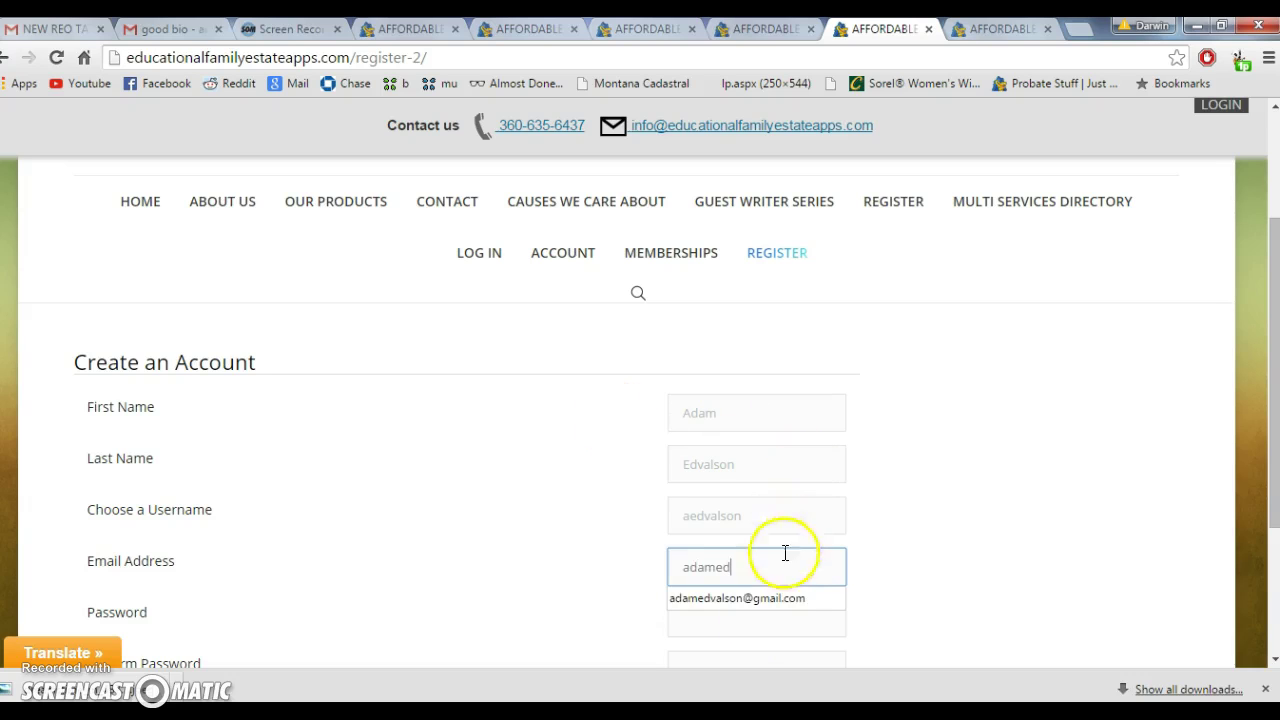
pyautogui.click(752, 601)
pyautogui.scroll(-2, 770, 545)
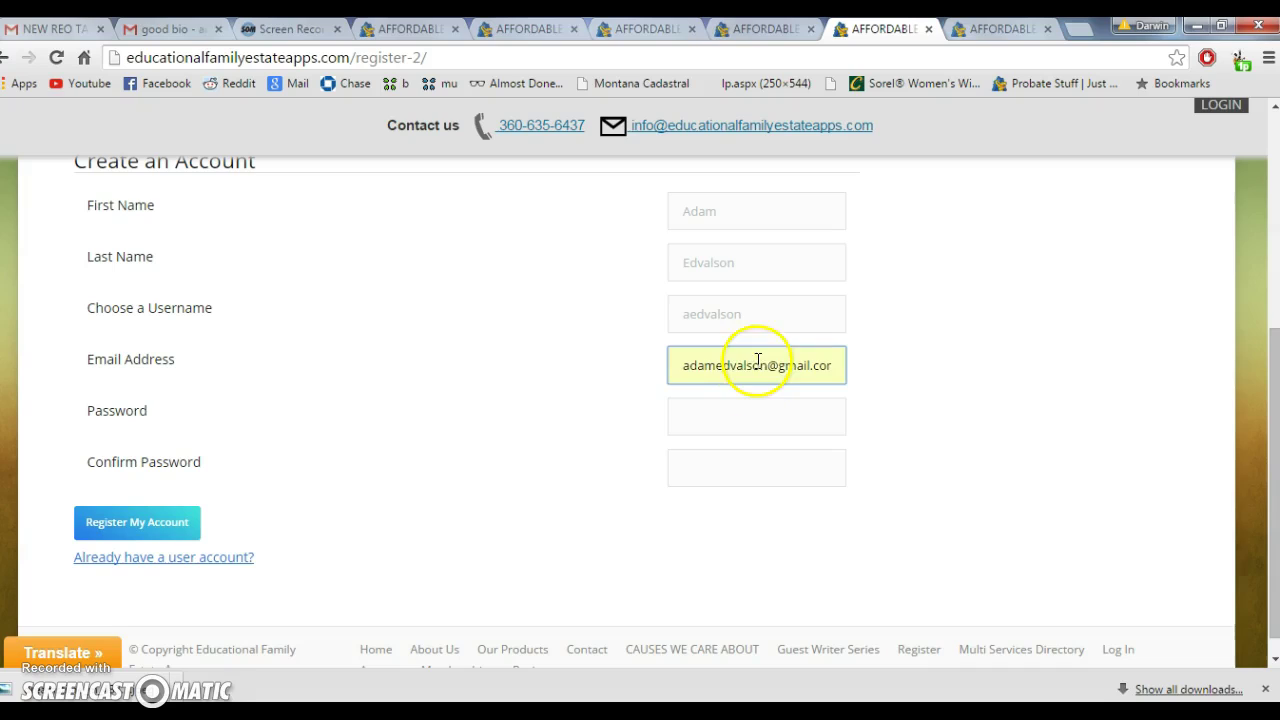
pyautogui.click(746, 413)
pyautogui.write('ab')
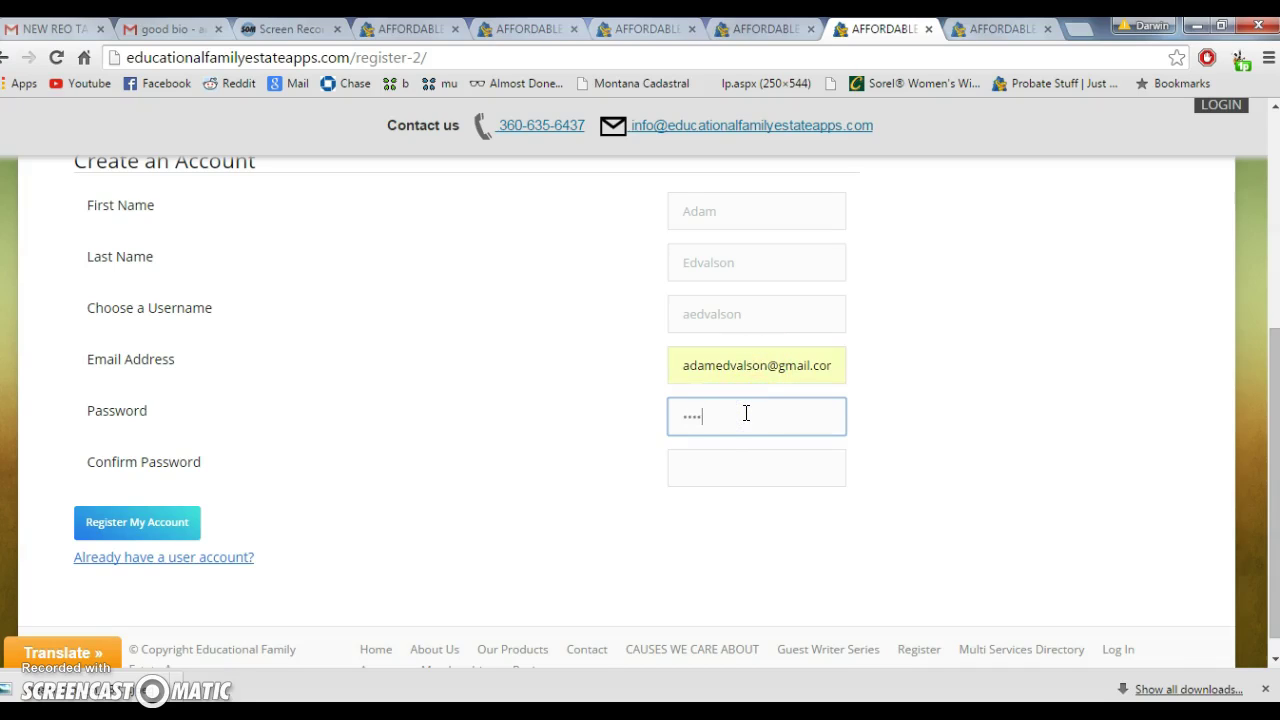
pyautogui.press('Tab')
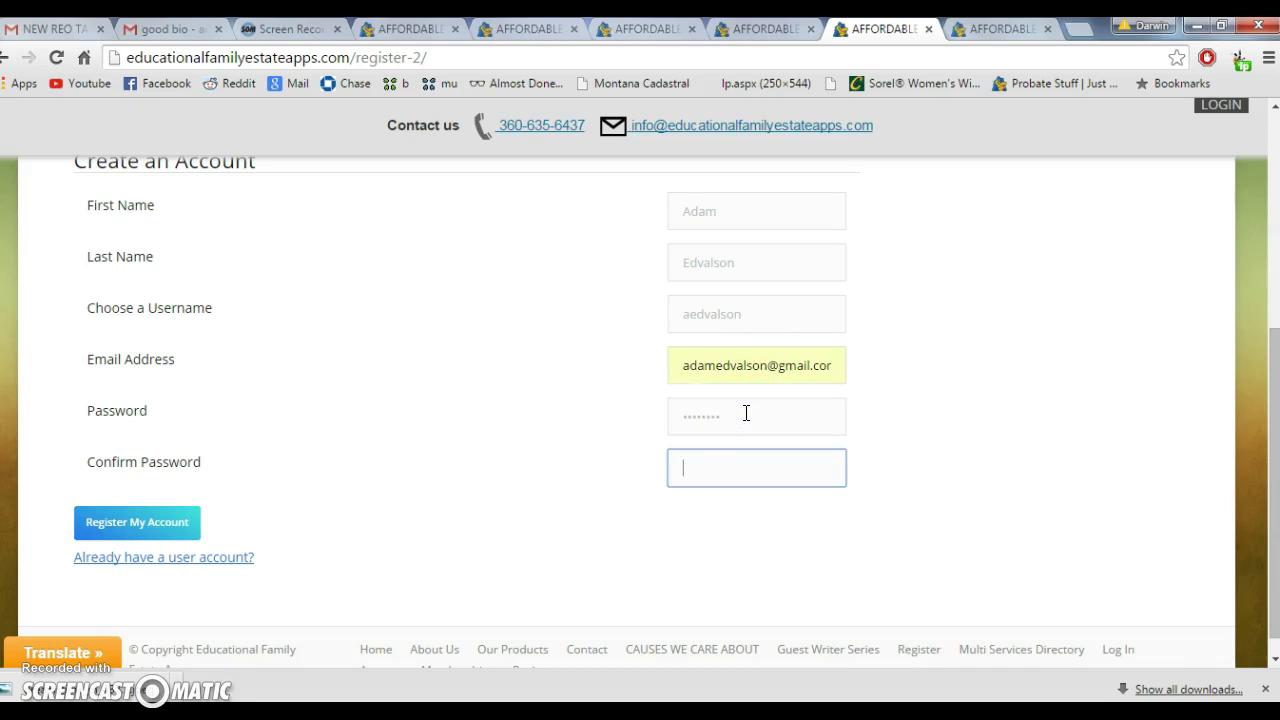
pyautogui.write('********')
pyautogui.press('Return')
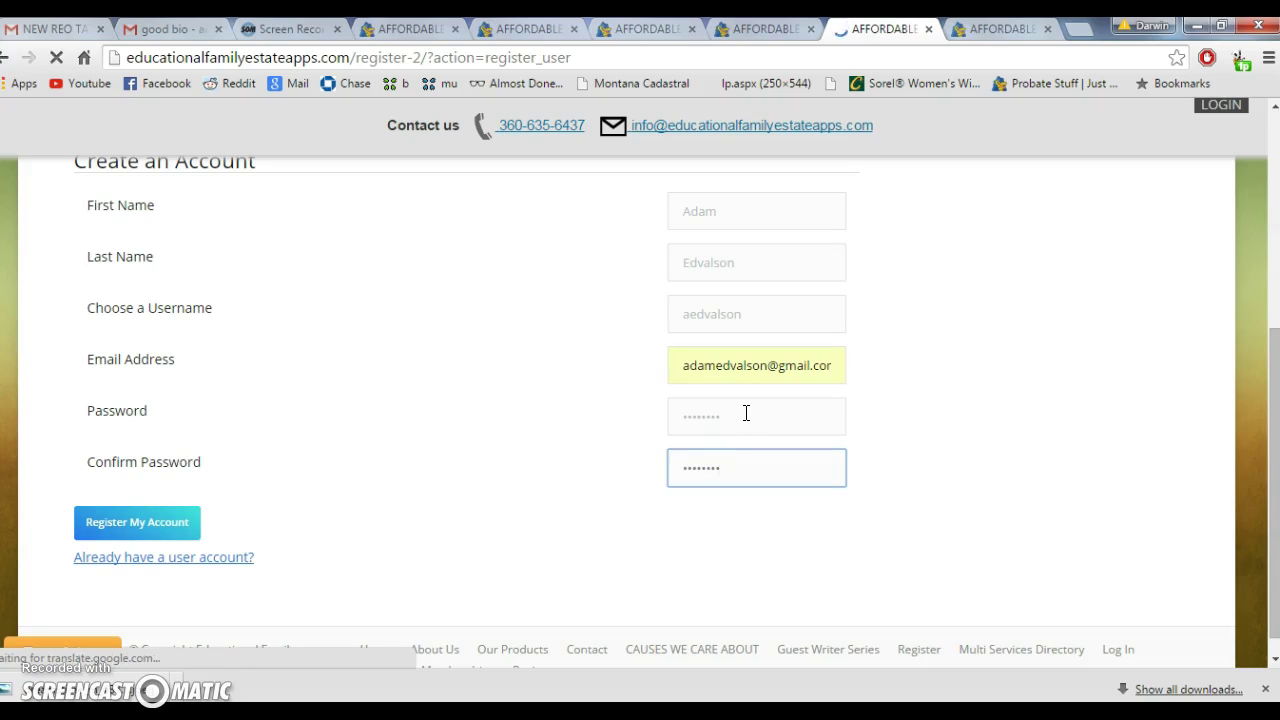
# Correct the beginning of the e-mail address, re-enter both passwords and click Register My Account
pyautogui.scroll(-2, 605, 415)
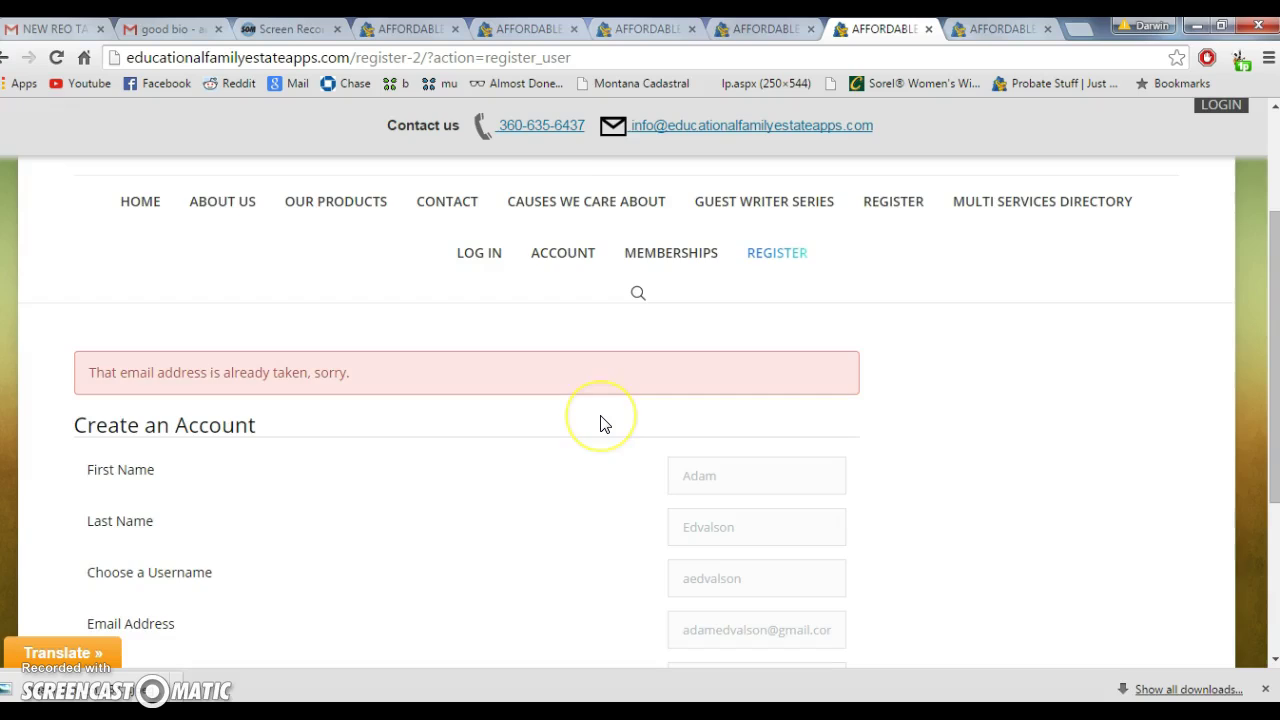
pyautogui.scroll(-1, 600, 423)
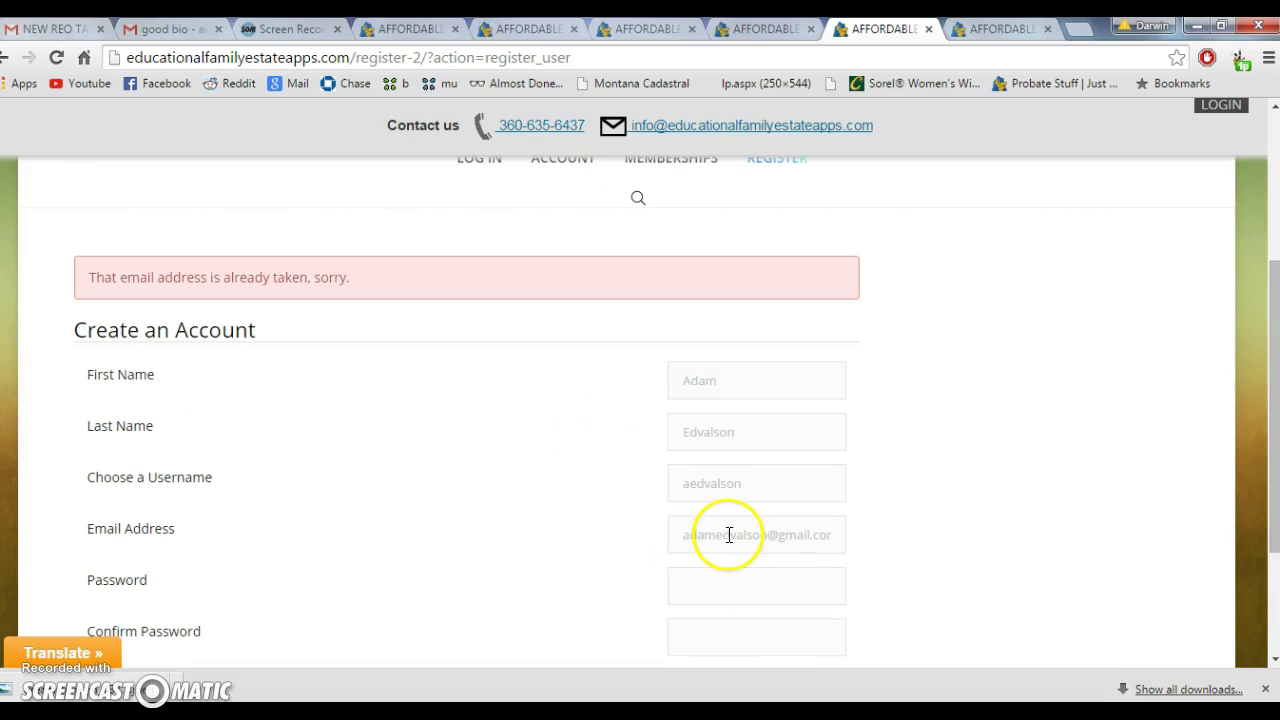
pyautogui.moveTo(715, 535); pyautogui.dragTo(649, 540)
pyautogui.write('ah')
pyautogui.click(795, 597)
pyautogui.write('********')
pyautogui.press('Tab')
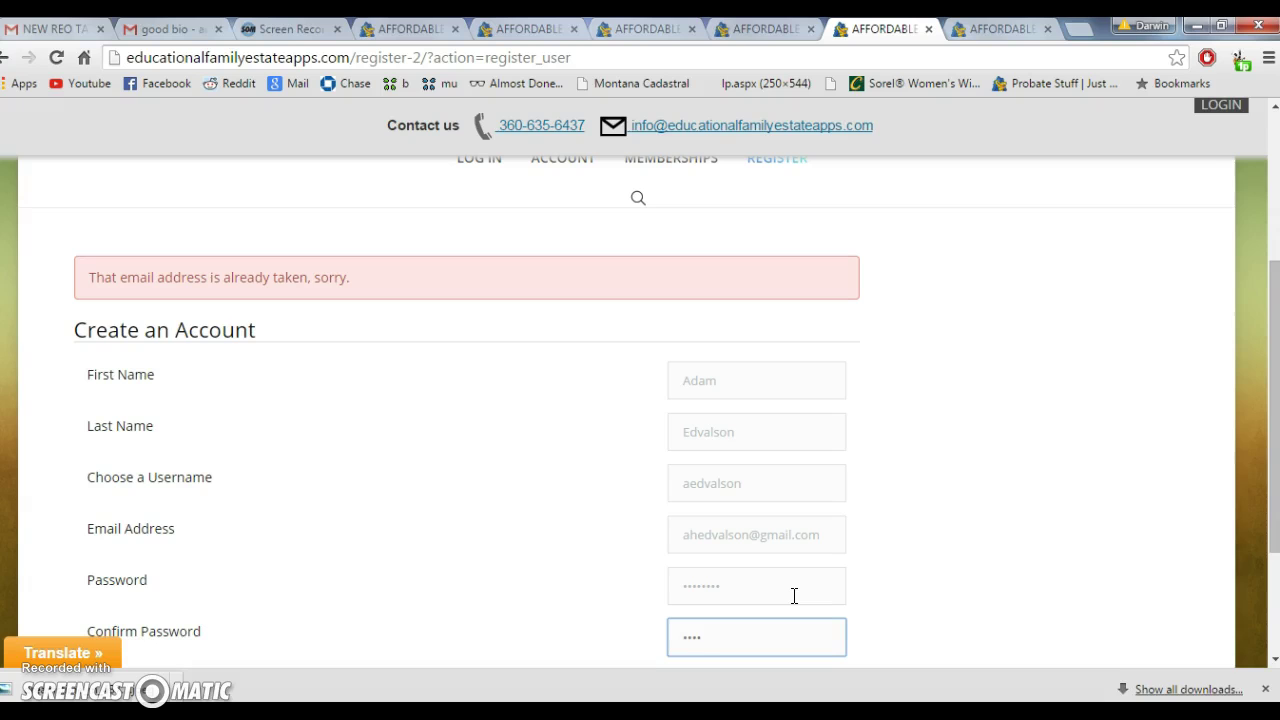
pyautogui.write('********')
pyautogui.scroll(-2, 471, 560)
pyautogui.click(168, 500)
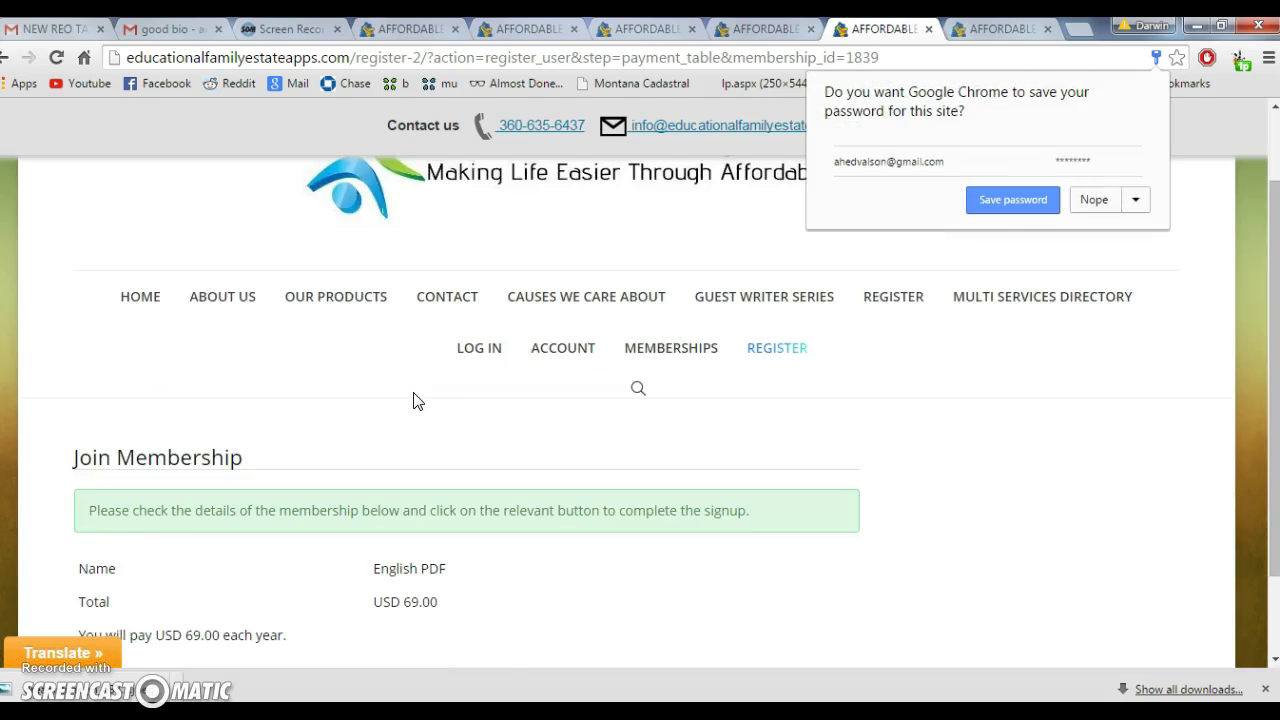
# Dismiss the save-password offer and read the signup instructions notice on the Join Membership page
pyautogui.scroll(-1, 418, 400)
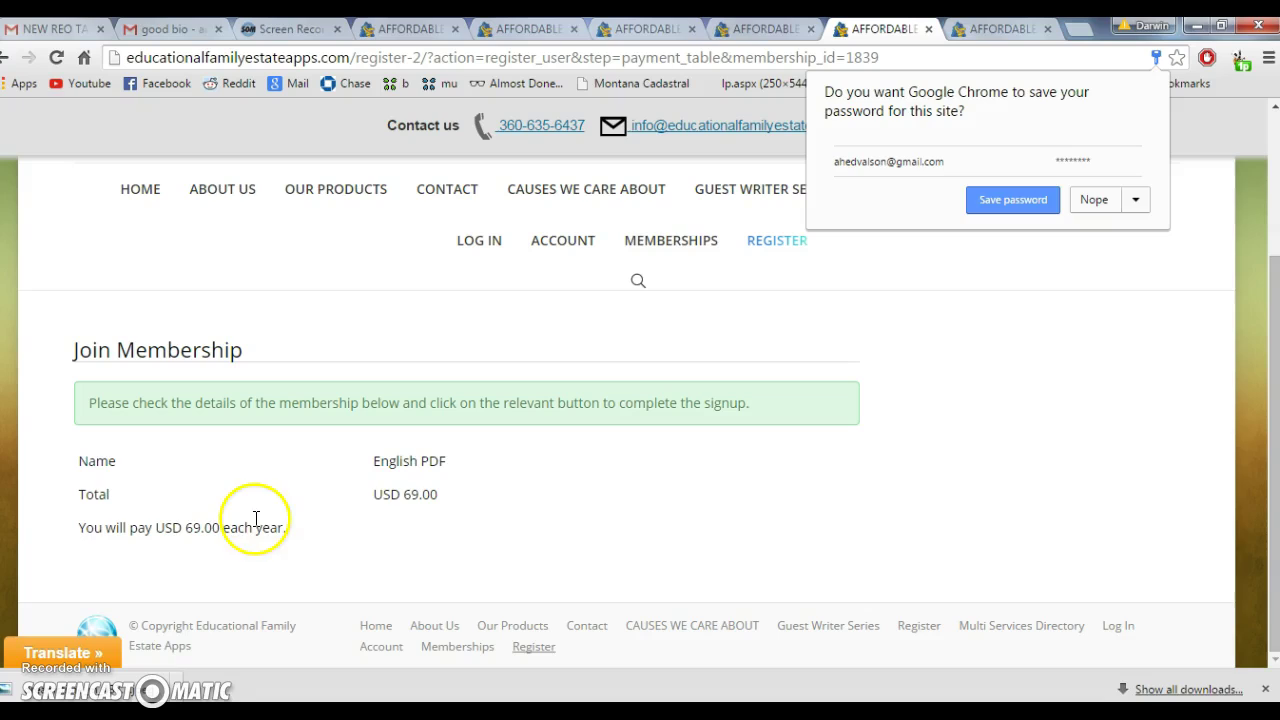
pyautogui.click(364, 527)
pyautogui.click(406, 524)
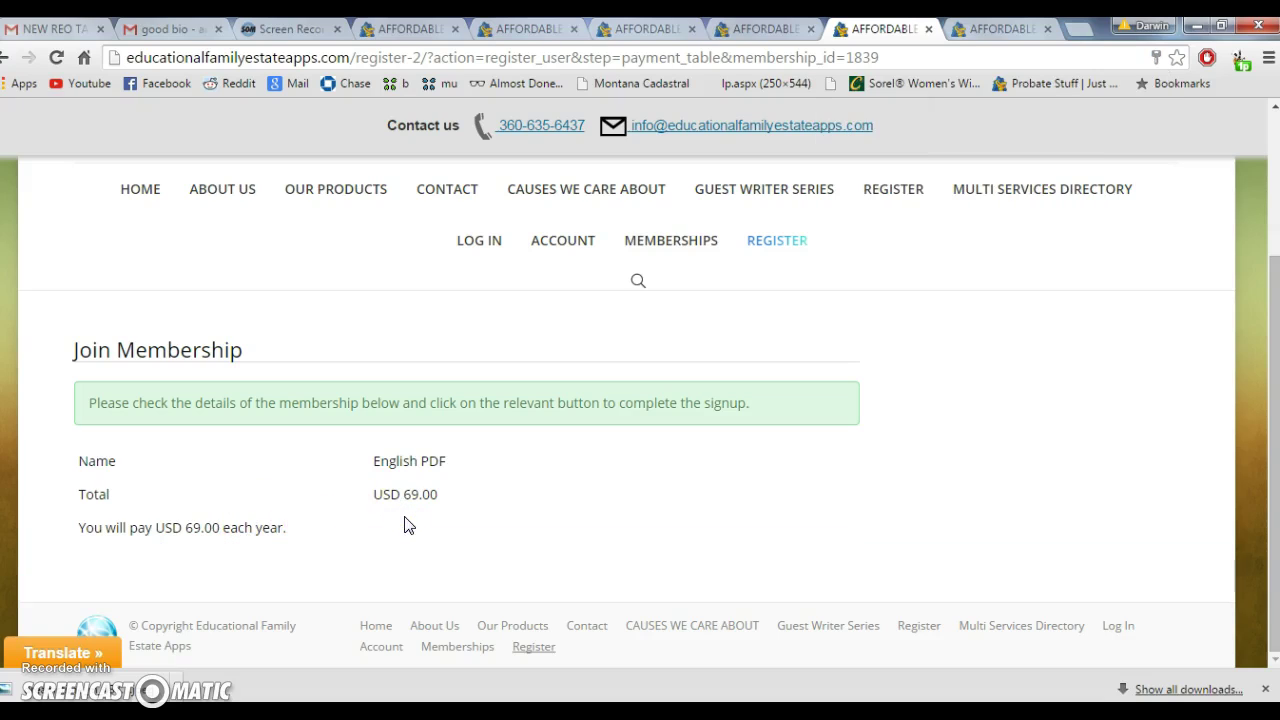
pyautogui.moveTo(222, 403); pyautogui.dragTo(752, 406)
pyautogui.tripleClick(752, 404)
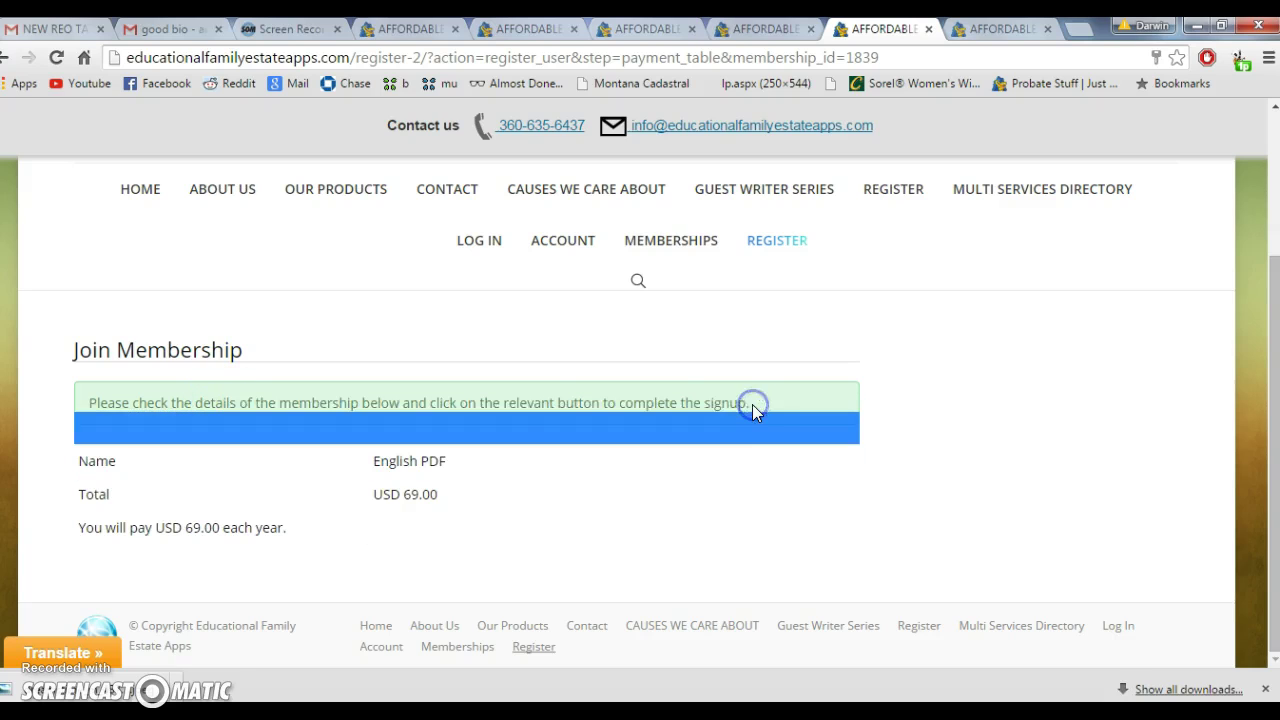
pyautogui.click(380, 394)
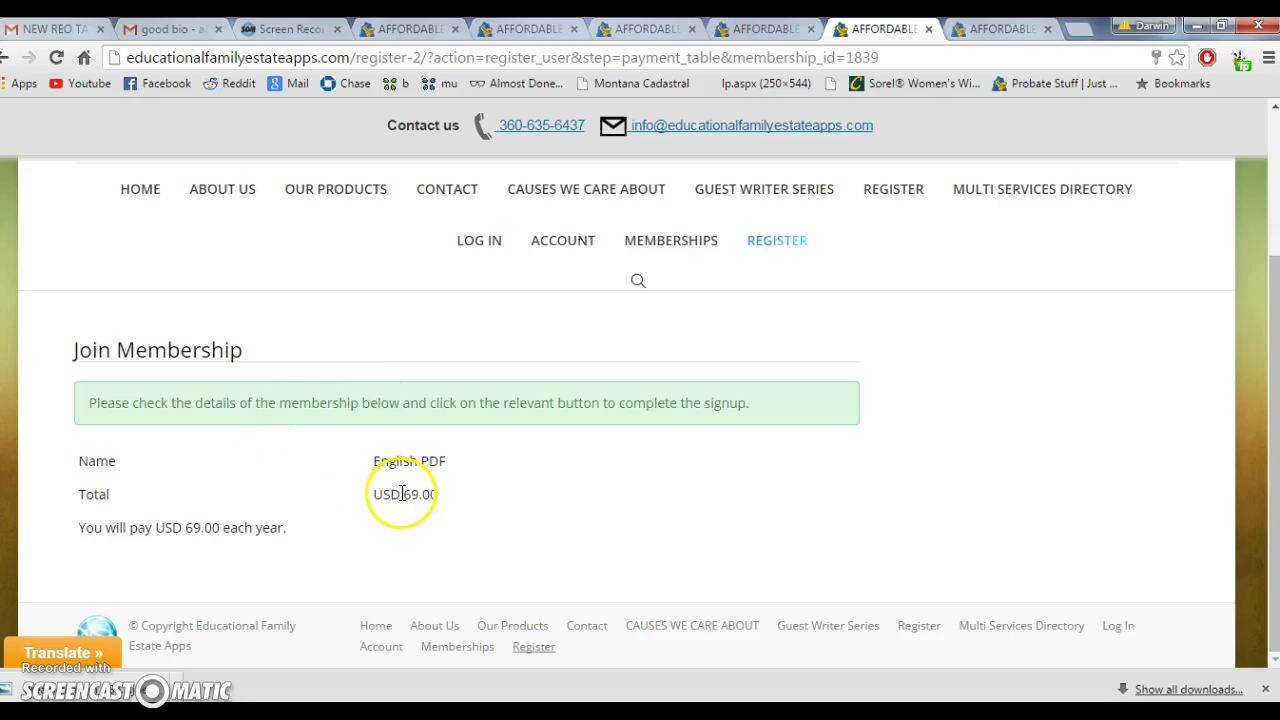
# Check the English PDF membership name and total, then go back twice to the /register-2/ page
pyautogui.scroll(2, 244, 519)
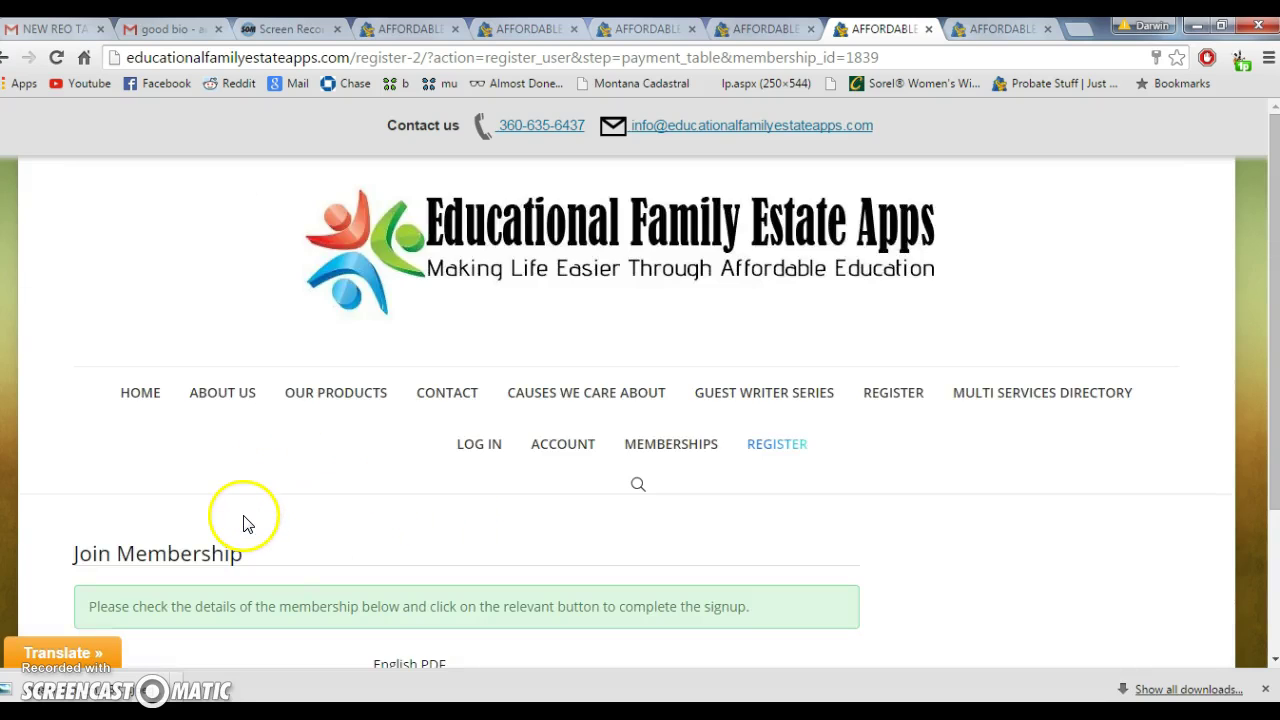
pyautogui.scroll(-2, 244, 524)
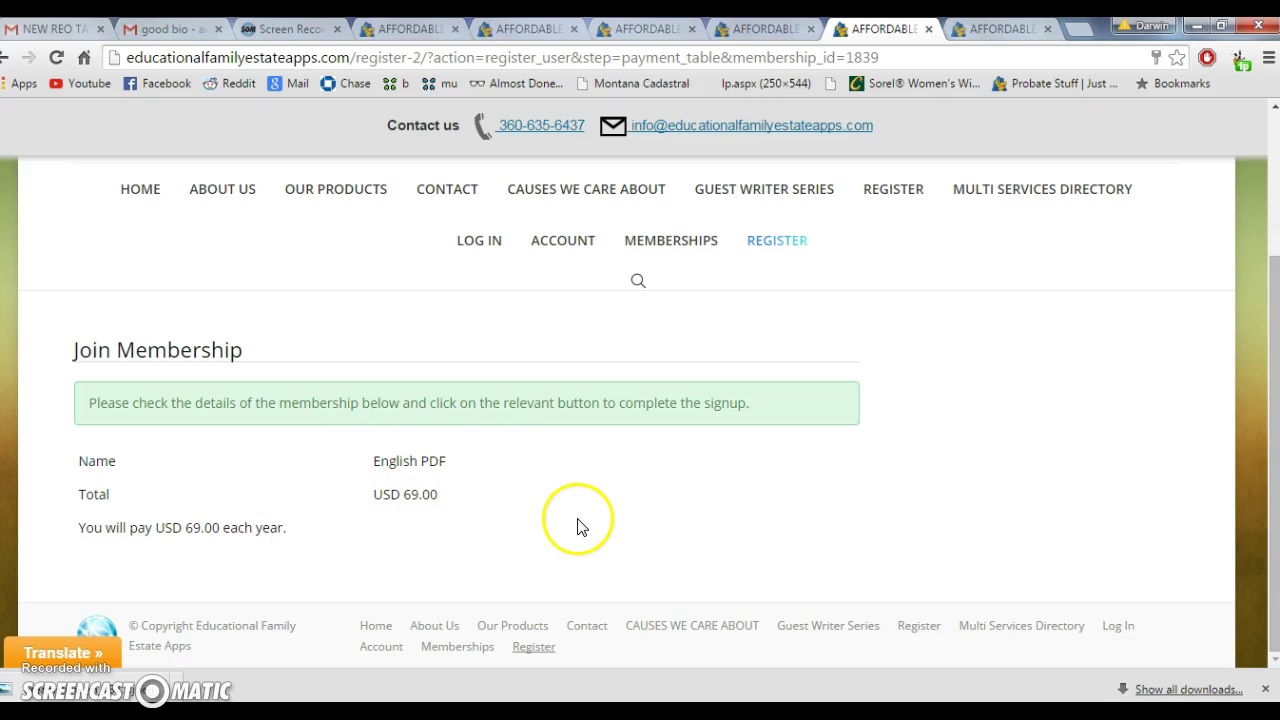
pyautogui.scroll(2, 349, 400)
pyautogui.scroll(-2, 349, 403)
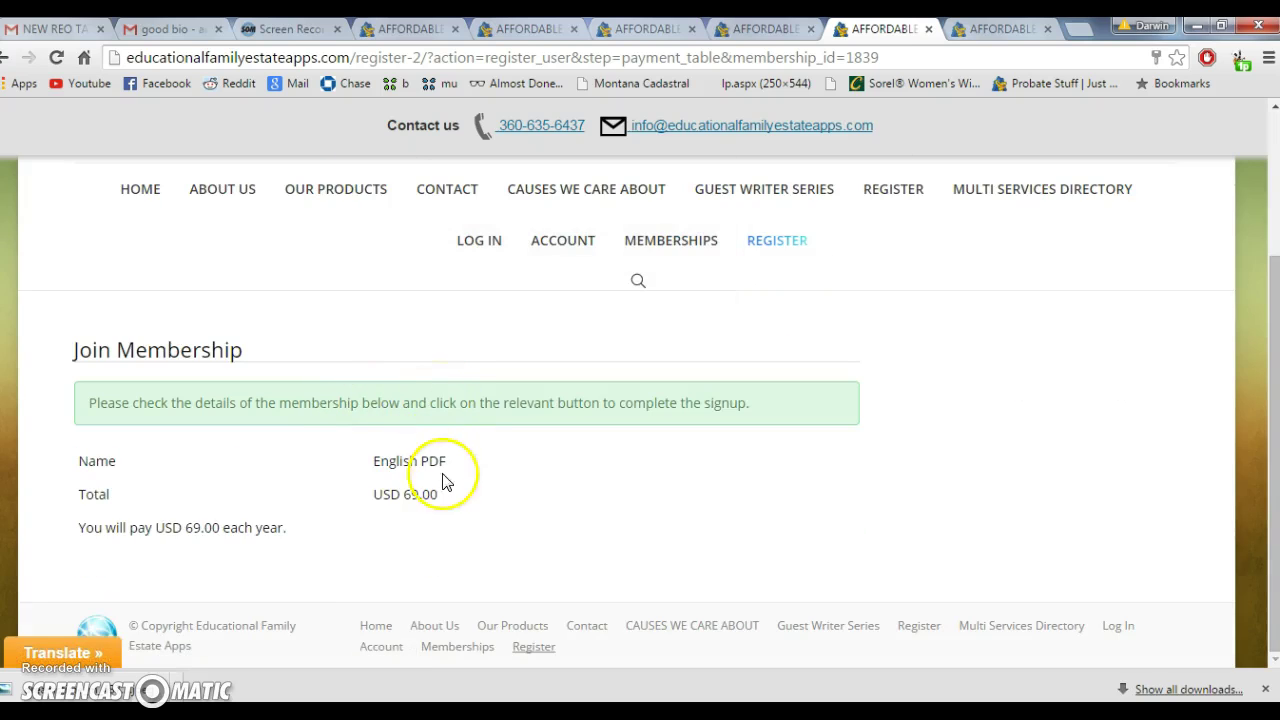
pyautogui.moveTo(457, 514); pyautogui.dragTo(332, 454)
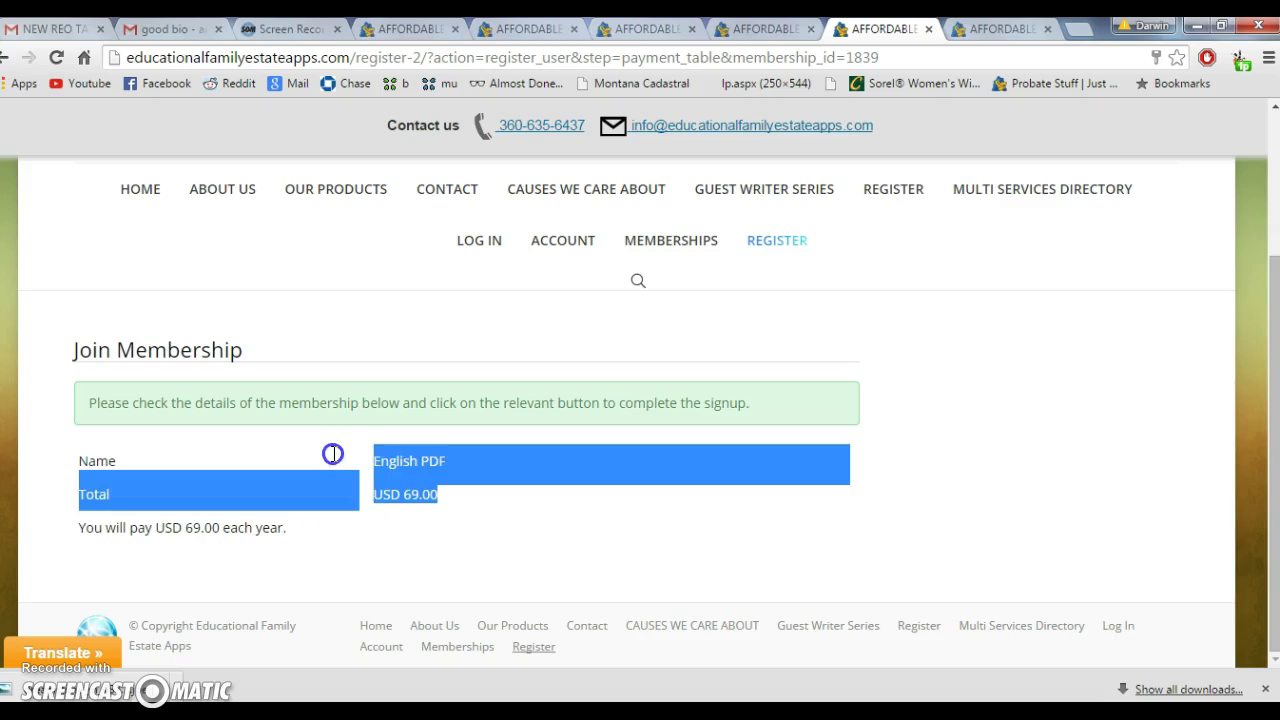
pyautogui.click(334, 459)
pyautogui.scroll(2, 334, 459)
pyautogui.scroll(-2, 334, 459)
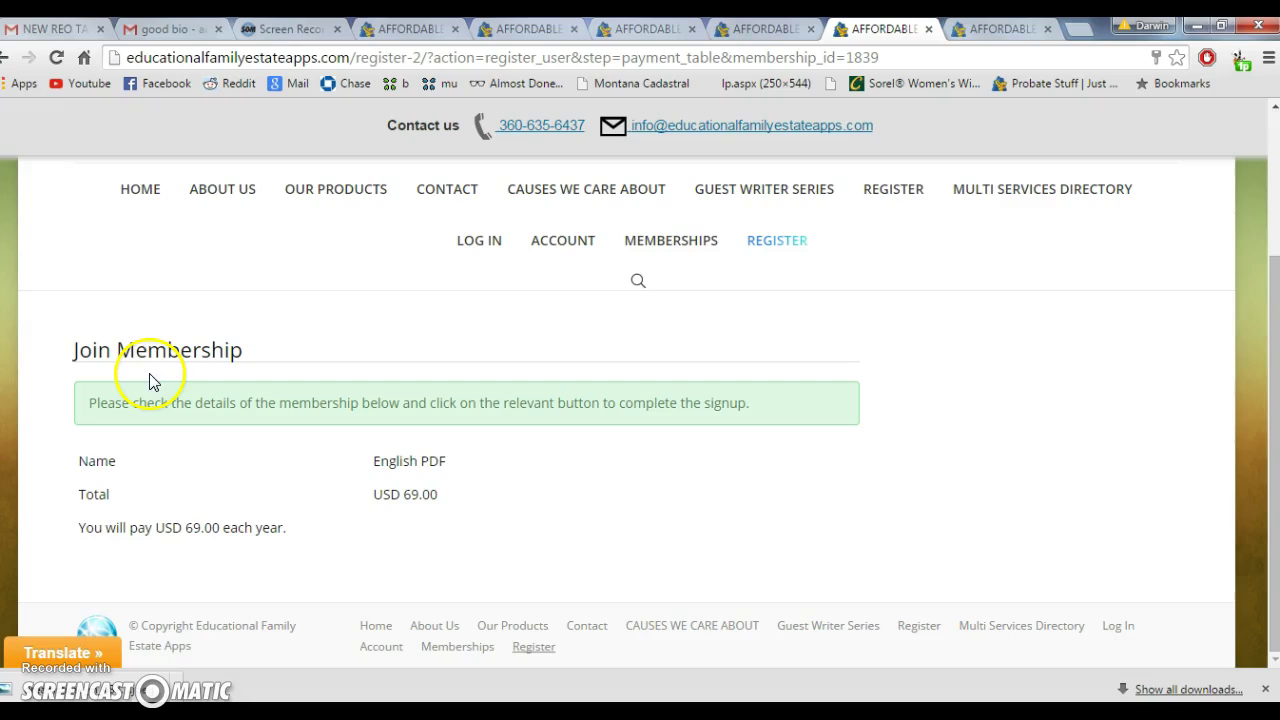
pyautogui.click(5, 57)
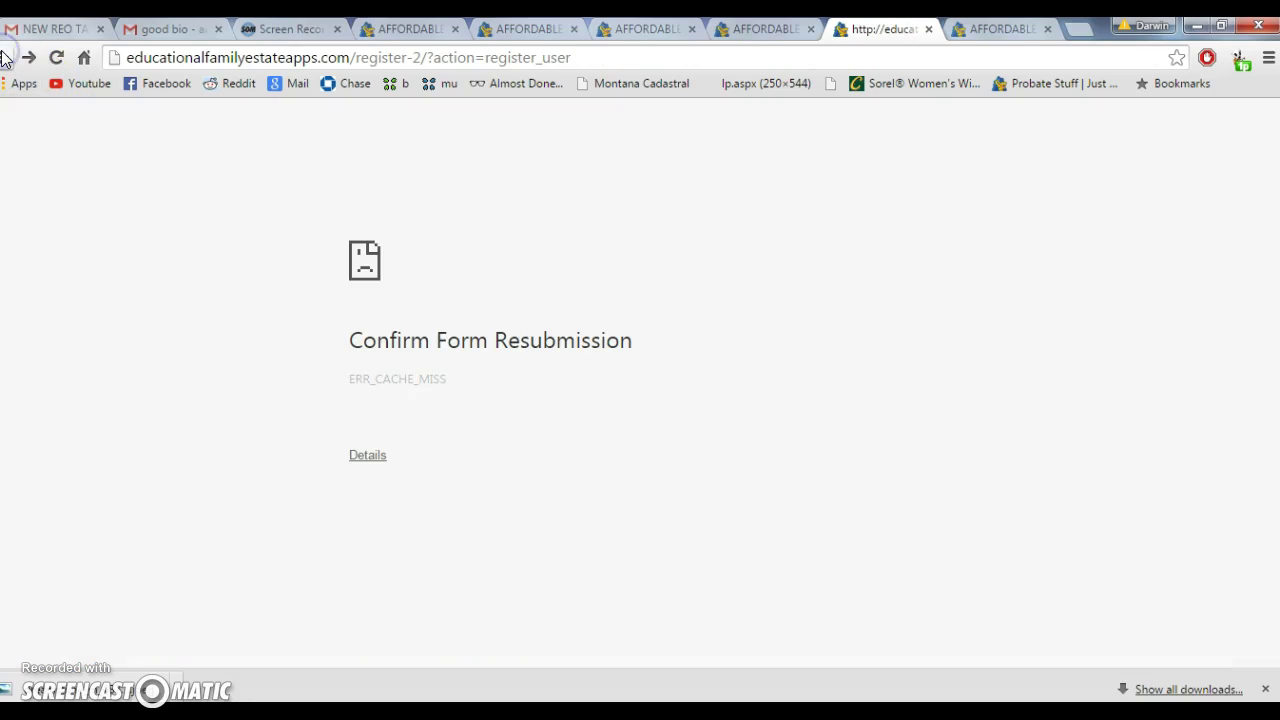
pyautogui.click(5, 57)
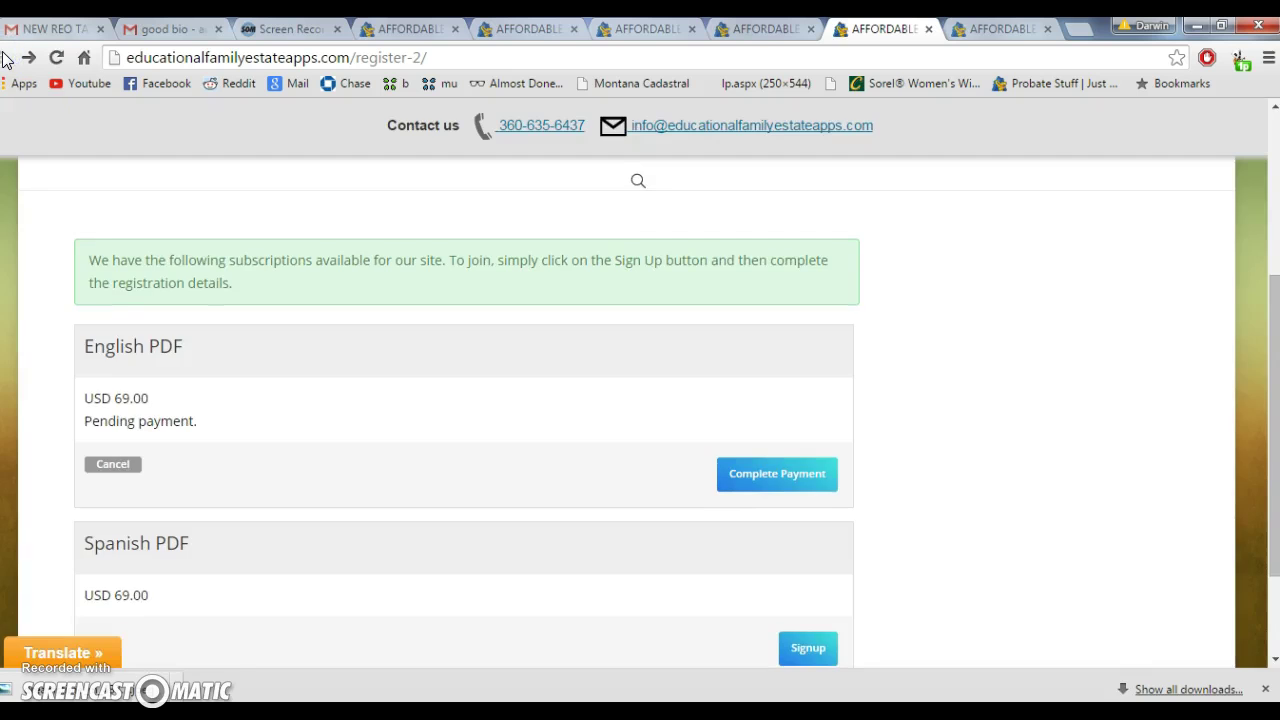
pyautogui.scroll(-2, 391, 432)
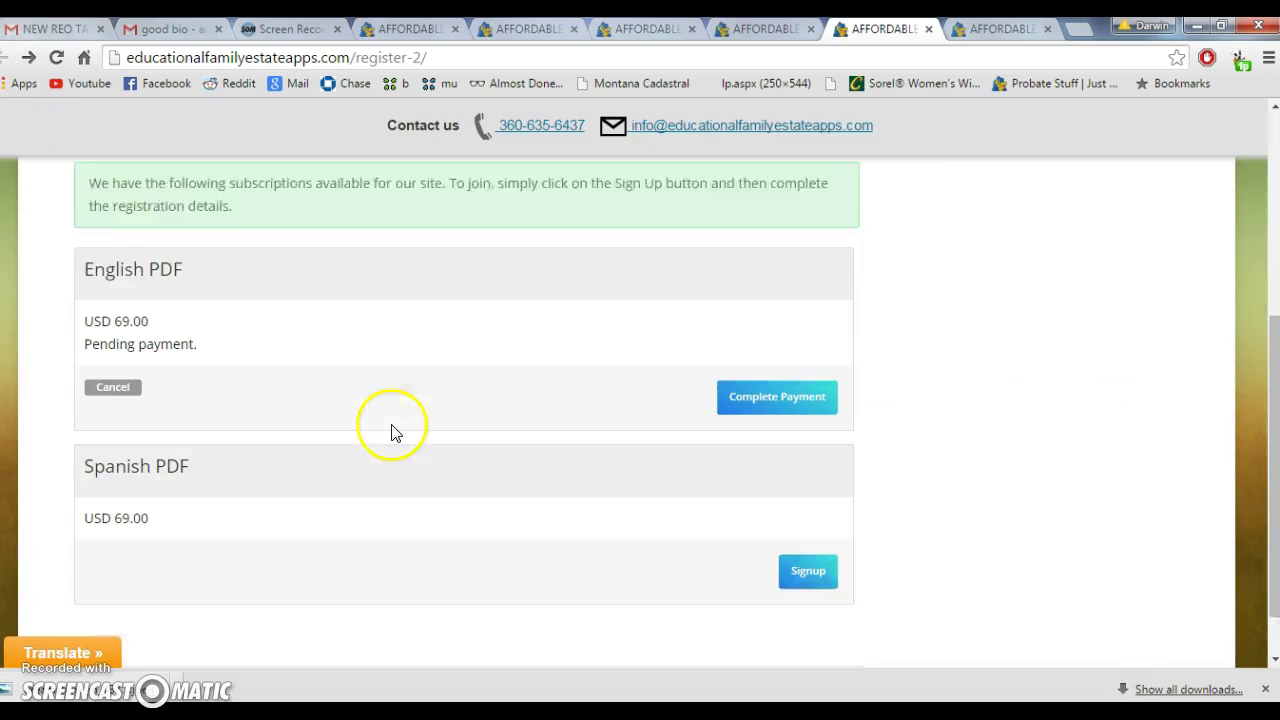
pyautogui.scroll(1, 391, 432)
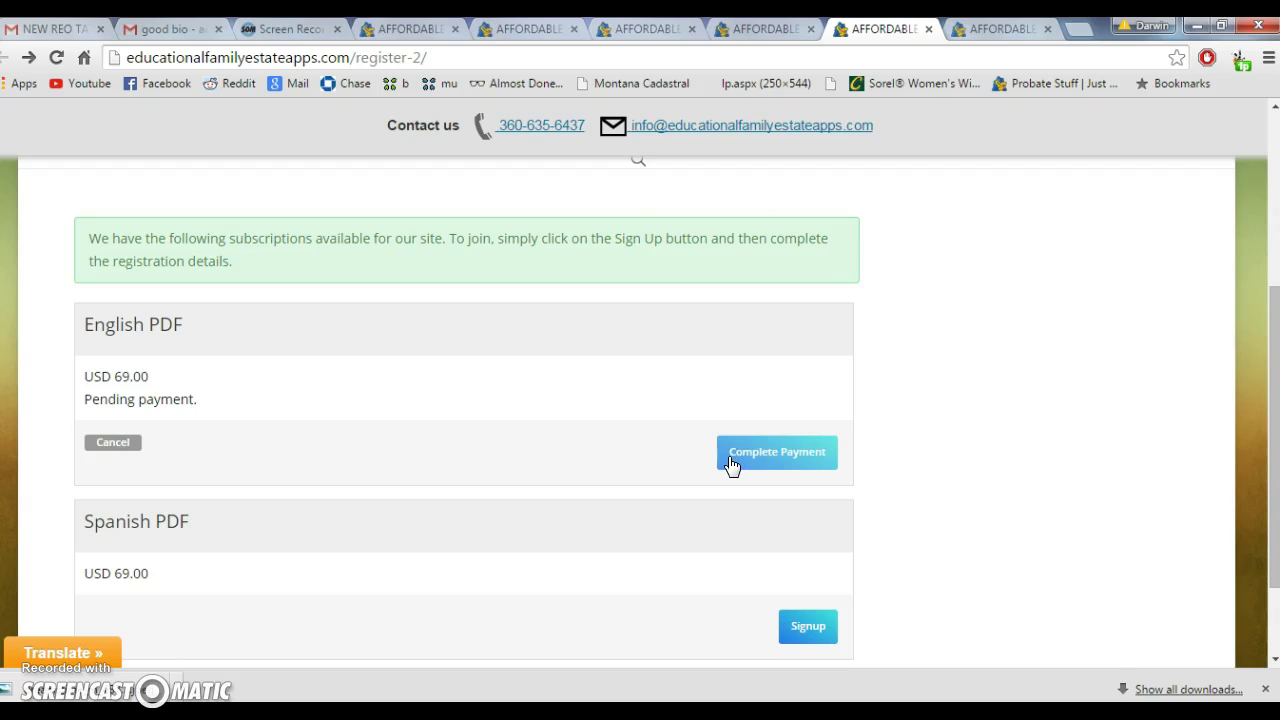
pyautogui.scroll(3, 731, 465)
pyautogui.scroll(-3, 728, 466)
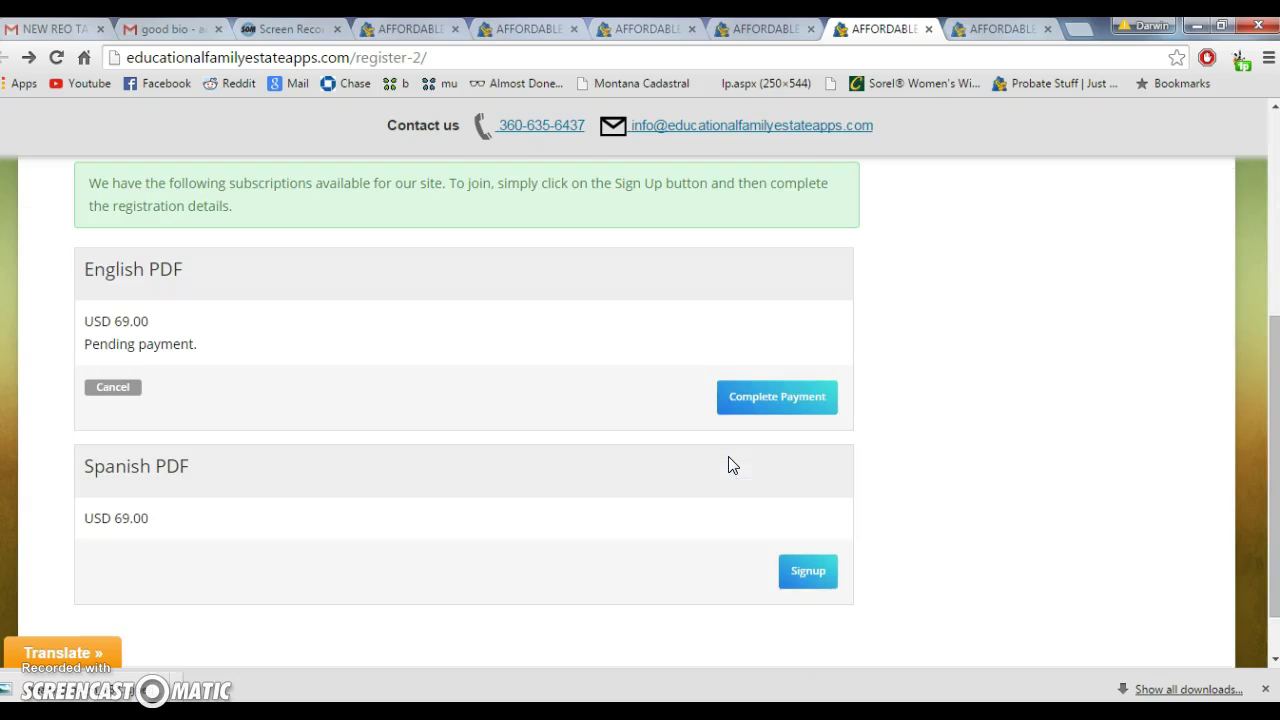
pyautogui.click(751, 404)
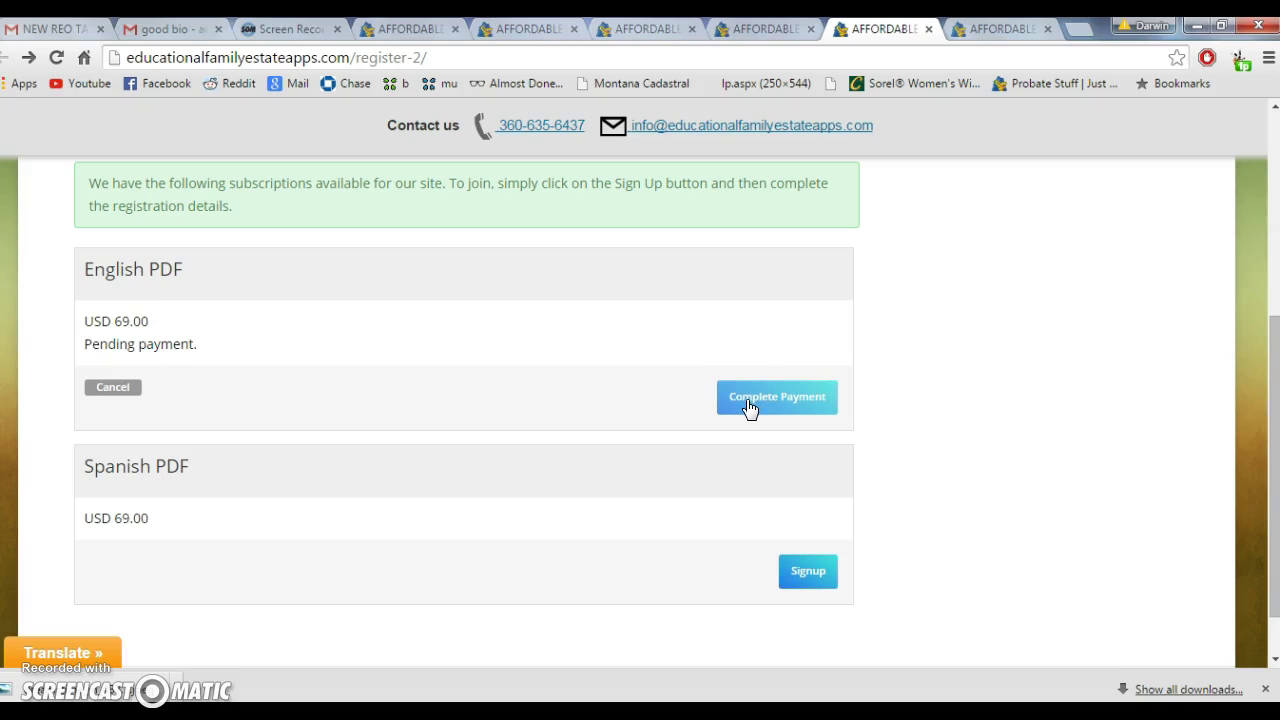
pyautogui.scroll(4, 540, 380)
pyautogui.scroll(-3, 534, 371)
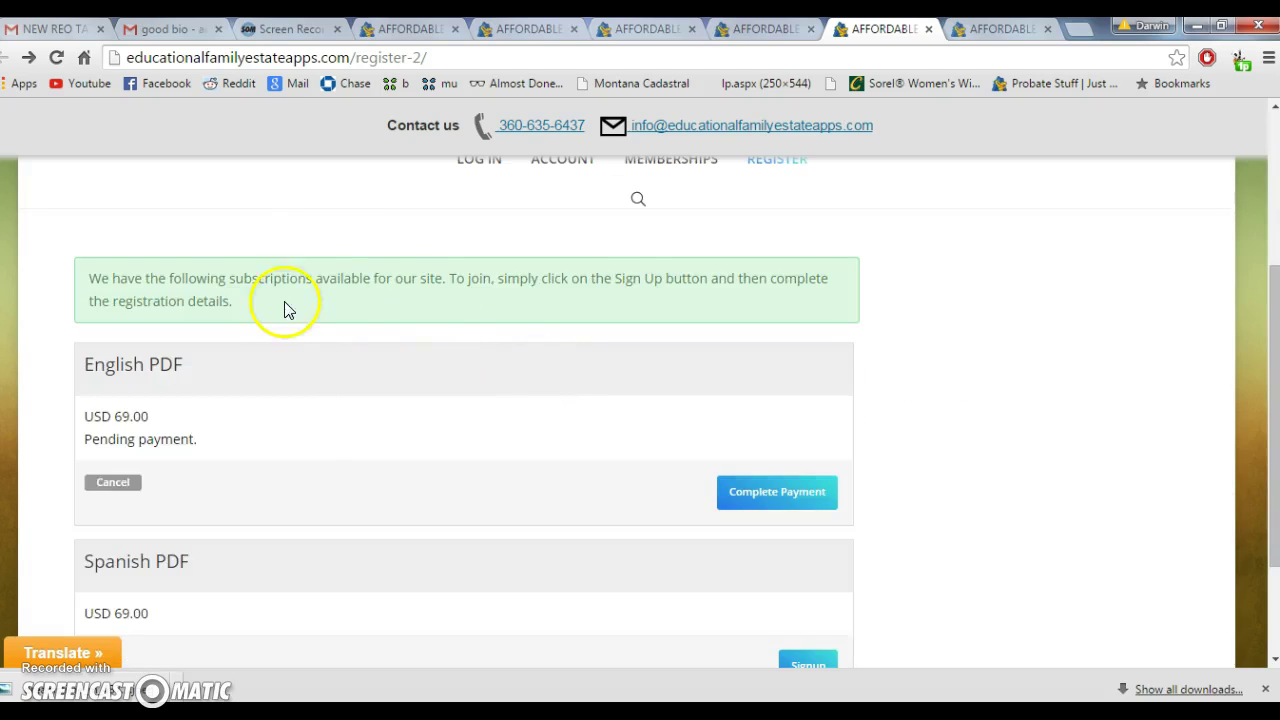
pyautogui.scroll(3, 282, 308)
pyautogui.moveTo(266, 560); pyautogui.dragTo(403, 569)
pyautogui.click(402, 568)
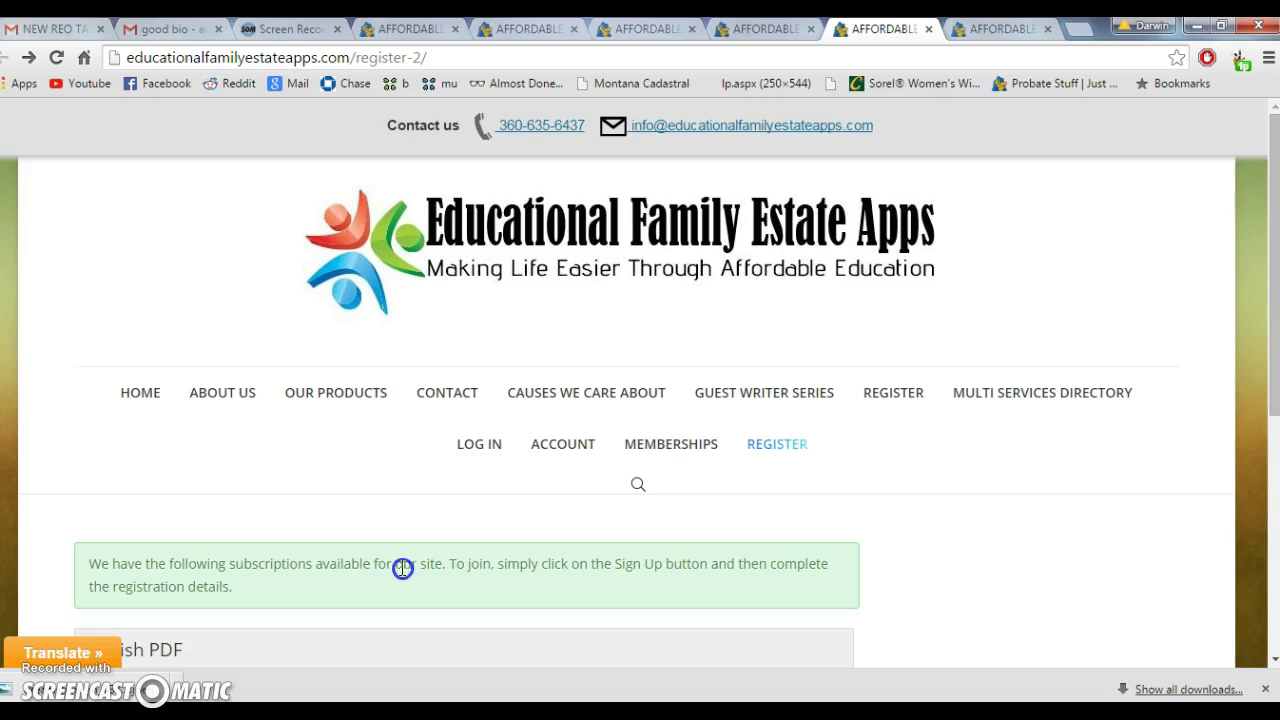
pyautogui.tripleClick(402, 568)
pyautogui.scroll(-5, 400, 568)
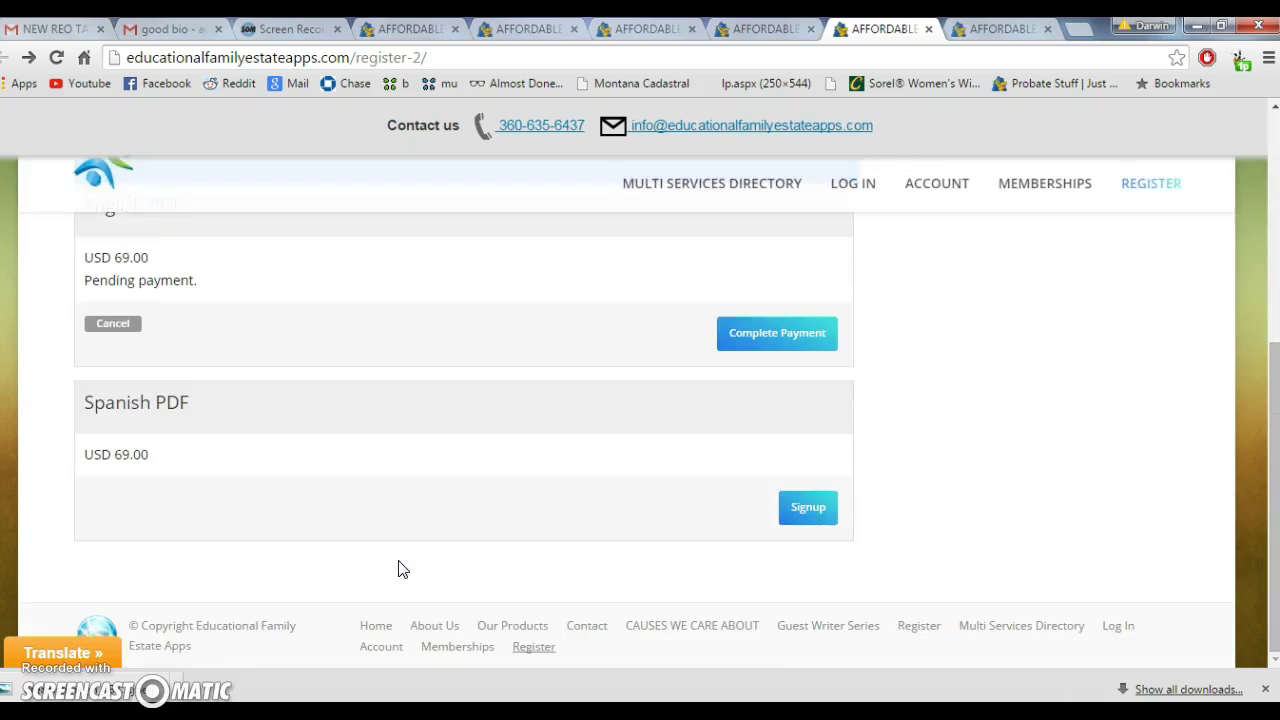
pyautogui.scroll(5, 398, 569)
pyautogui.scroll(-3, 383, 409)
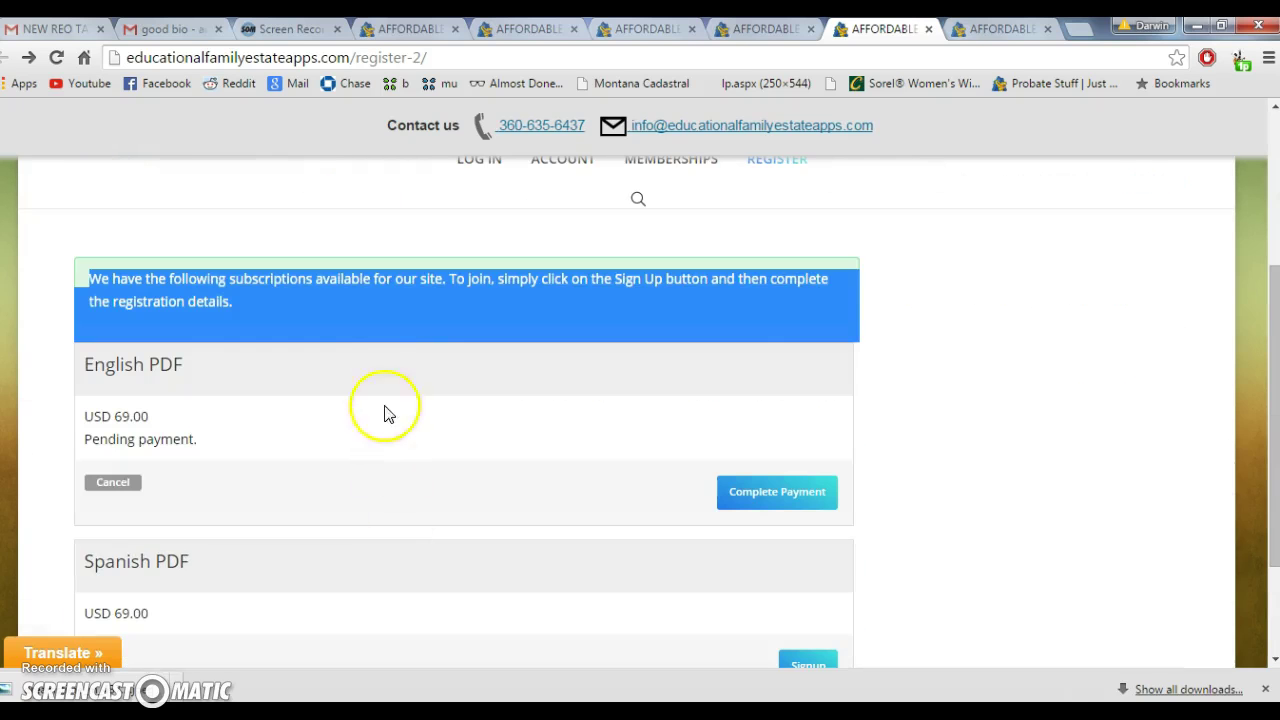
pyautogui.click(376, 306)
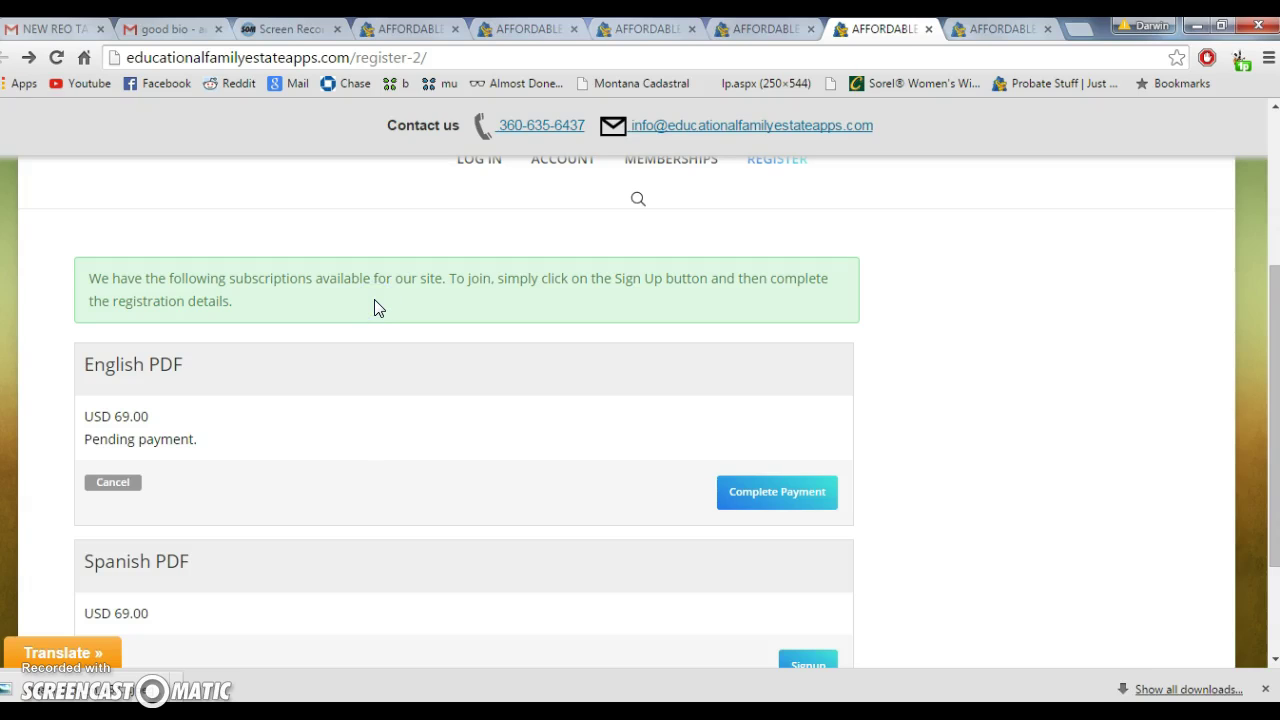
pyautogui.click(360, 303)
pyautogui.tripleClick(157, 274)
pyautogui.click(252, 290)
pyautogui.scroll(-1, 252, 290)
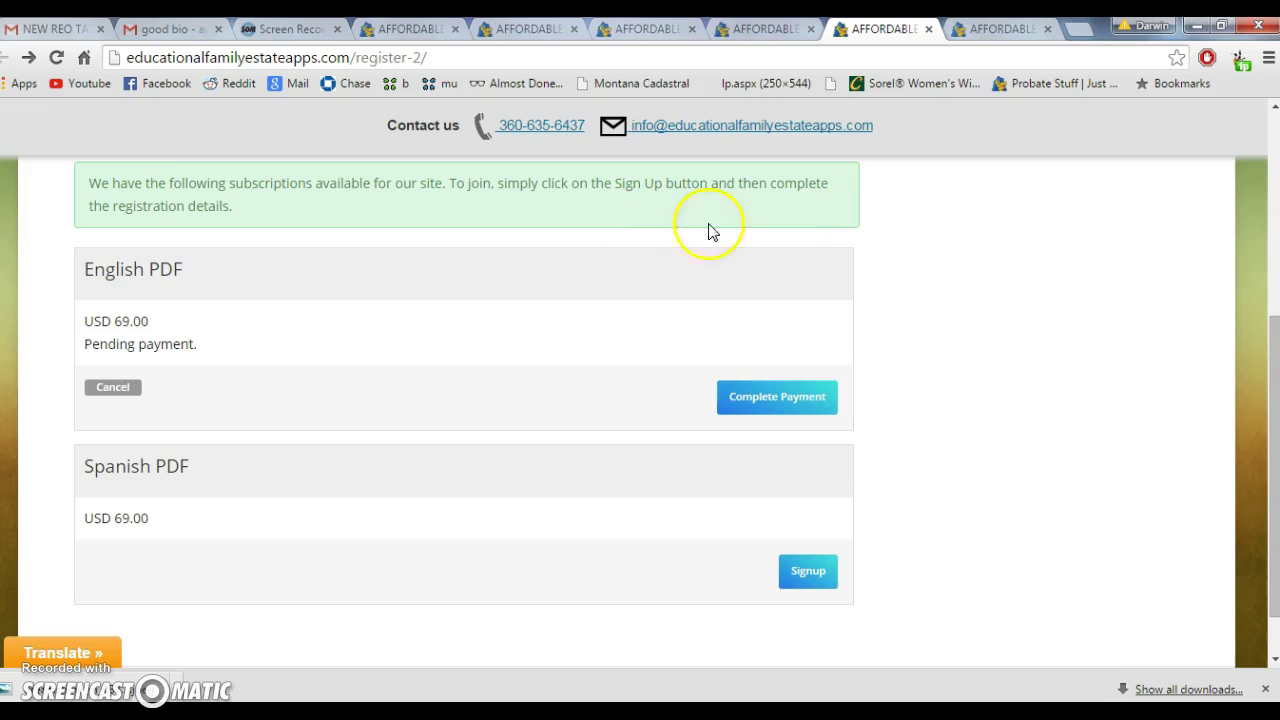
pyautogui.scroll(1, 967, 390)
pyautogui.scroll(2, 967, 390)
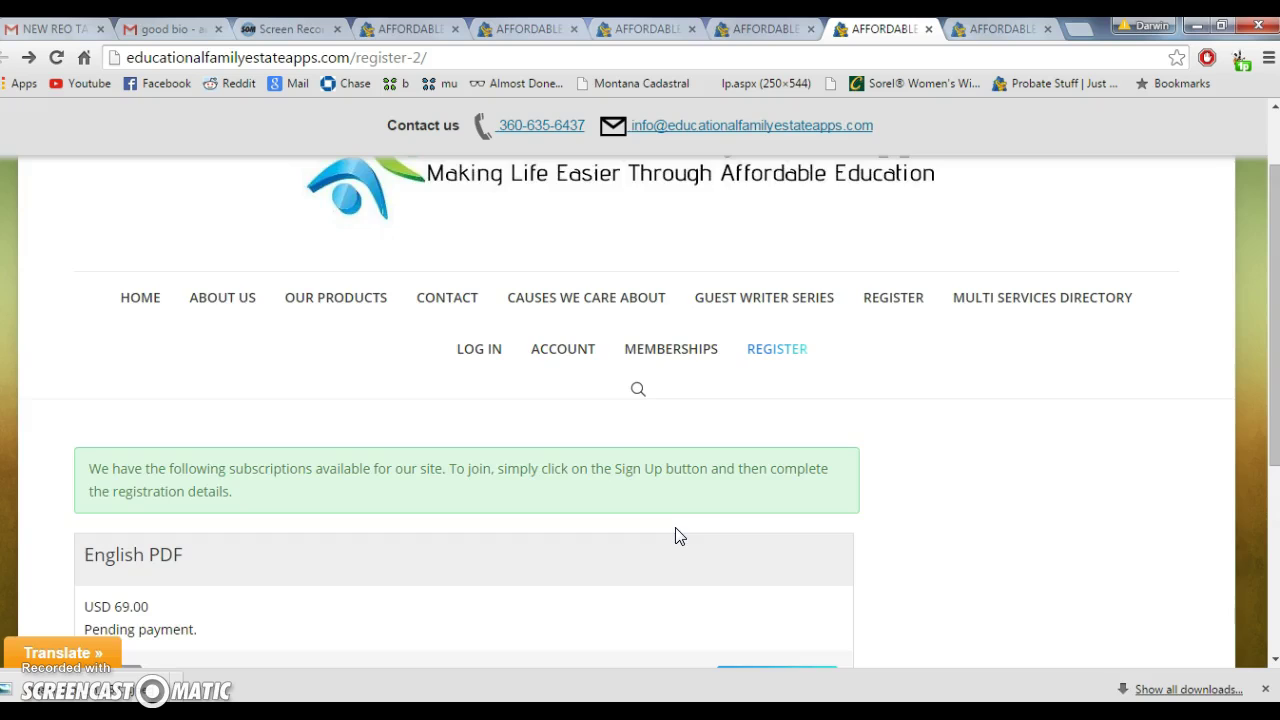
pyautogui.scroll(-2, 676, 537)
pyautogui.scroll(3, 674, 537)
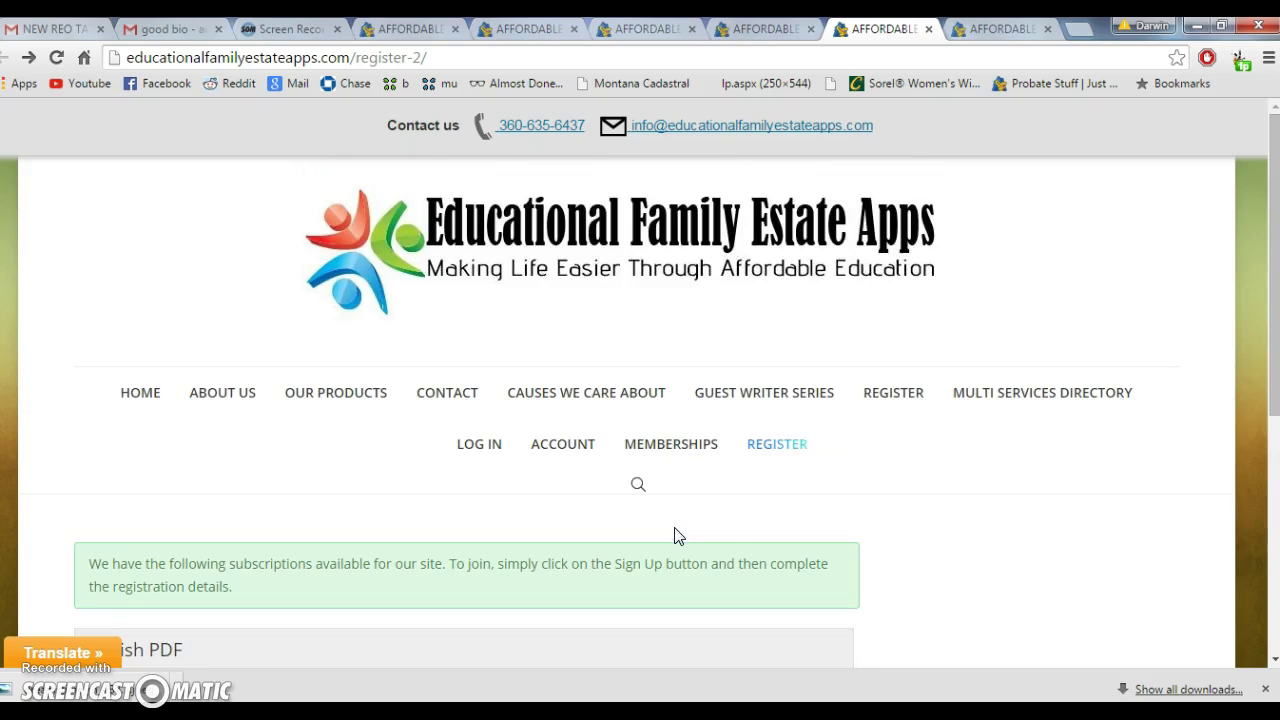
pyautogui.moveTo(765, 403)
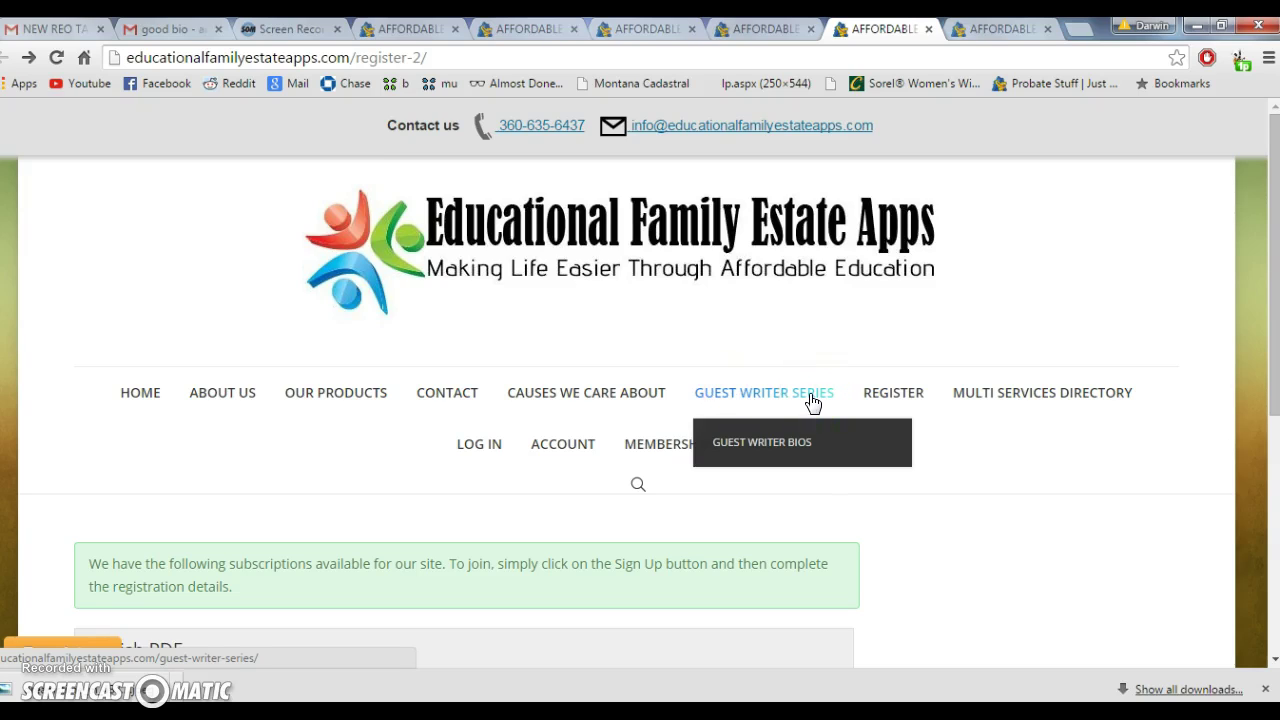
pyautogui.scroll(-4, 286, 410)
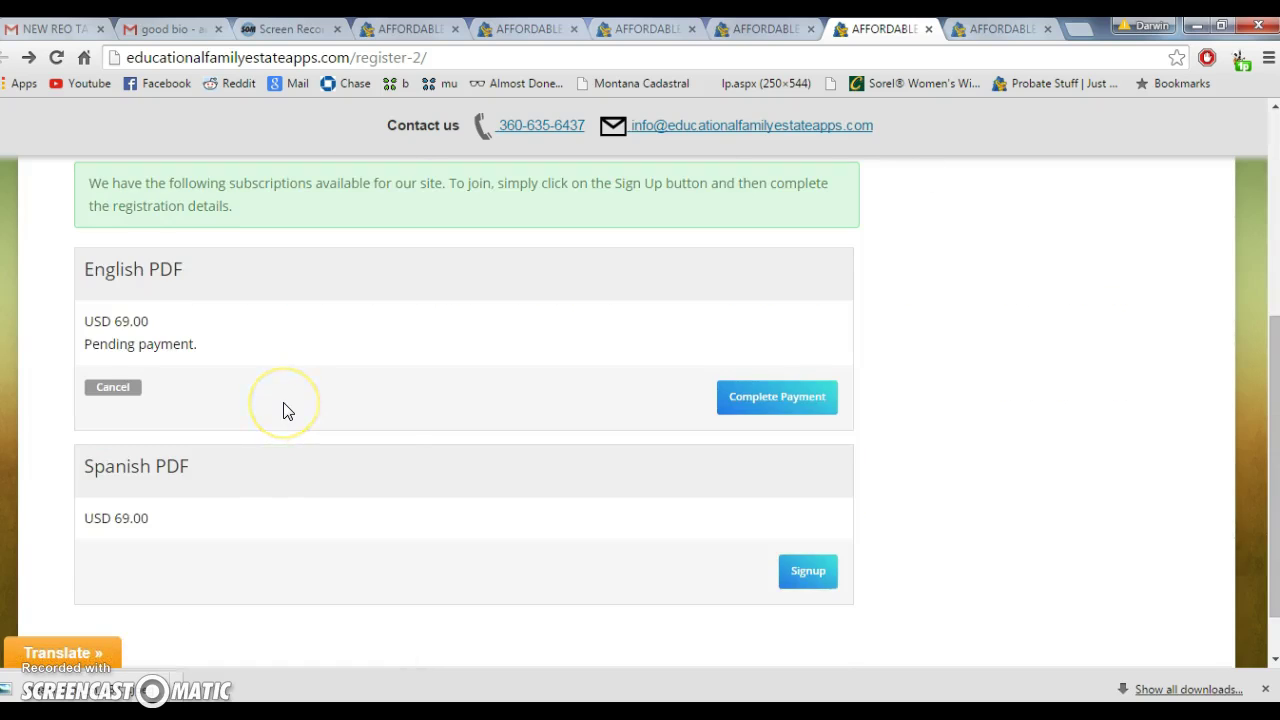
pyautogui.scroll(4, 286, 406)
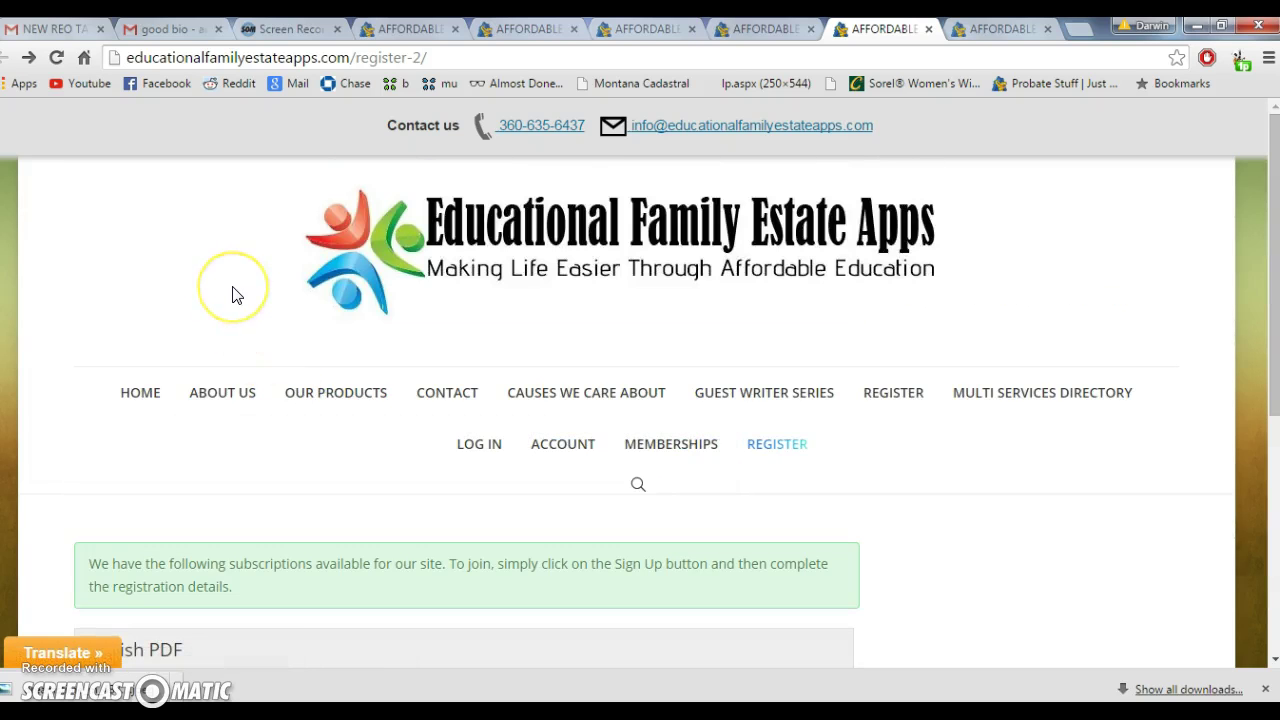